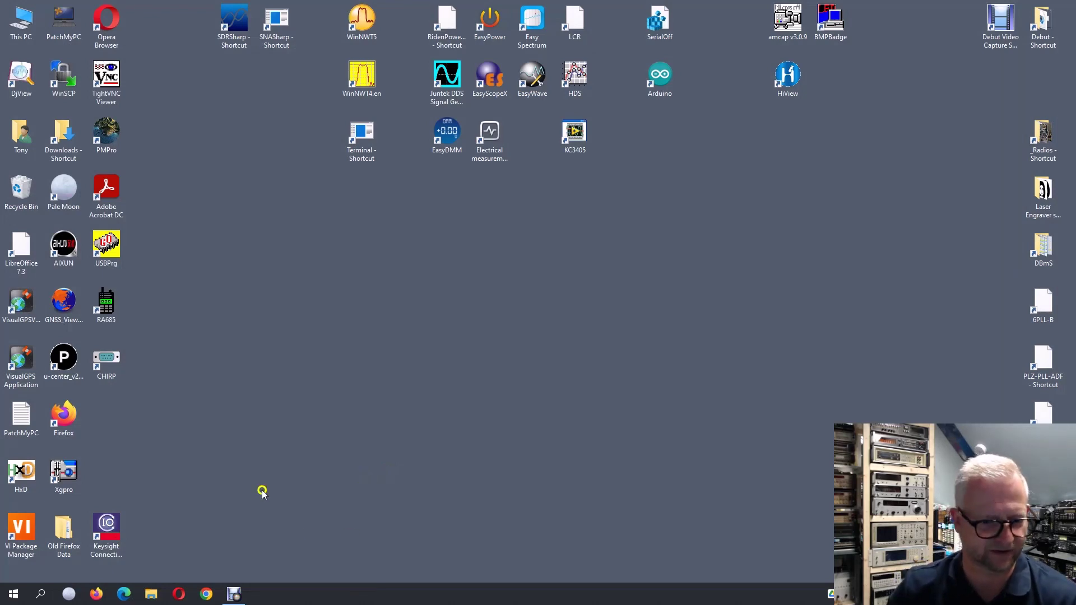
Step: Switch to Google Chrome and open the vtop.shop website
click(207, 595)
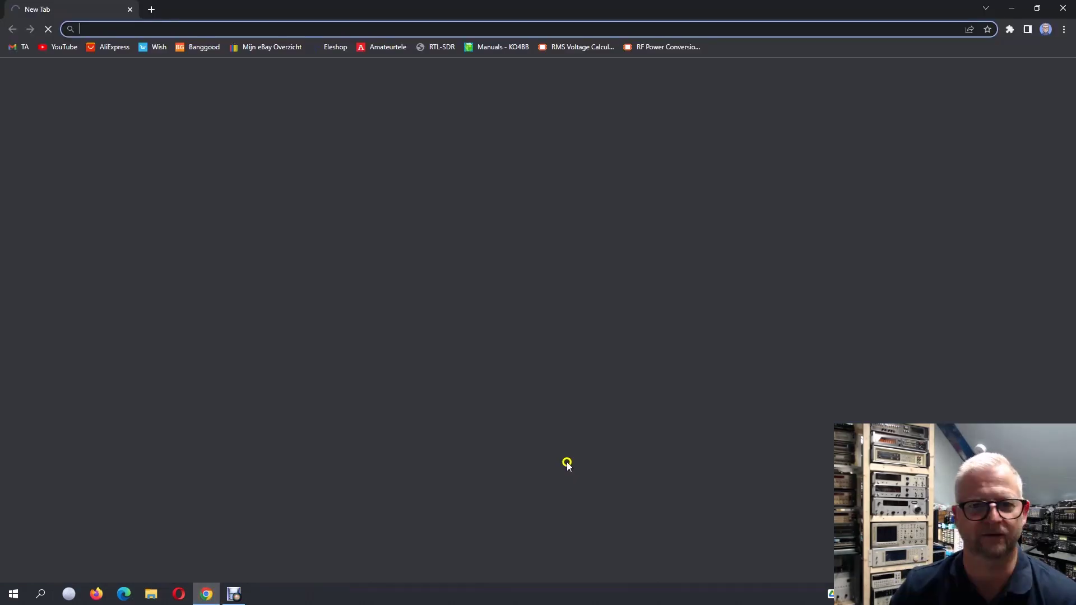
text(v top)
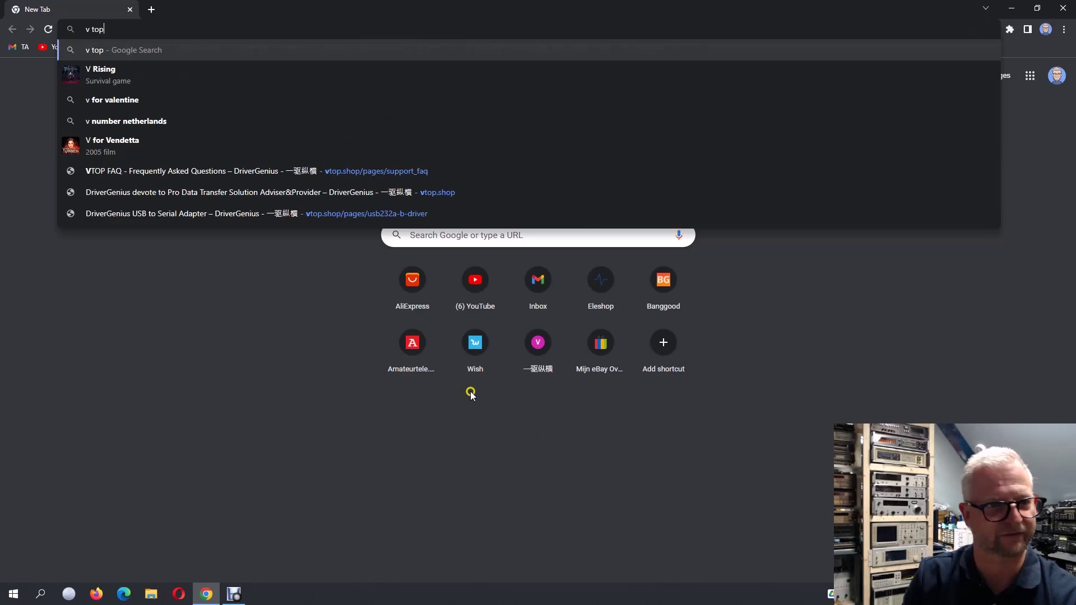
key(BackSpace)
key(BackSpace)
key(BackSpace)
key(BackSpace)
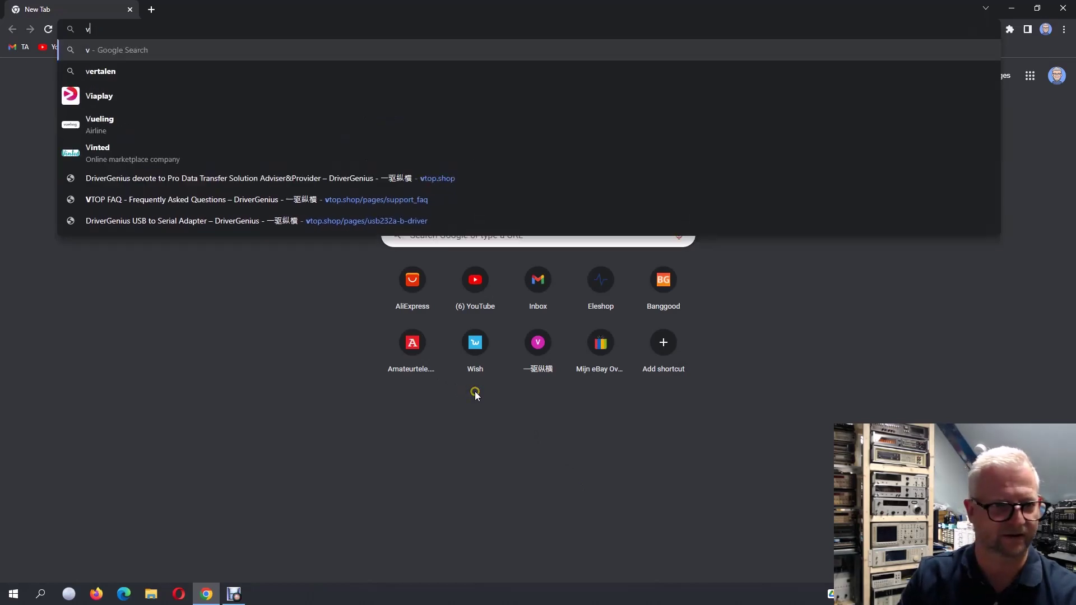
text(top)
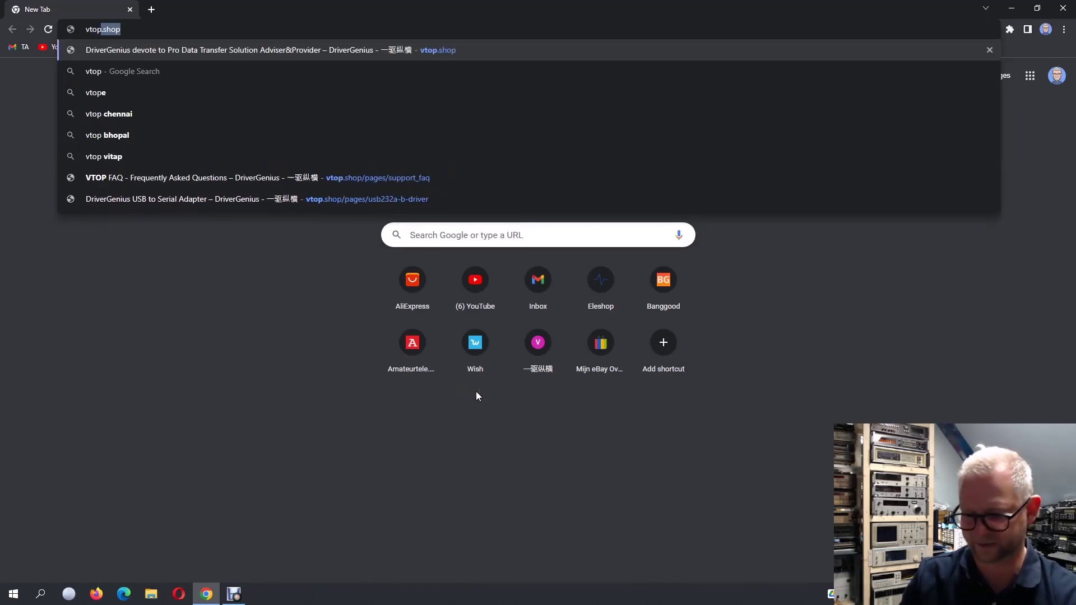
key(Return)
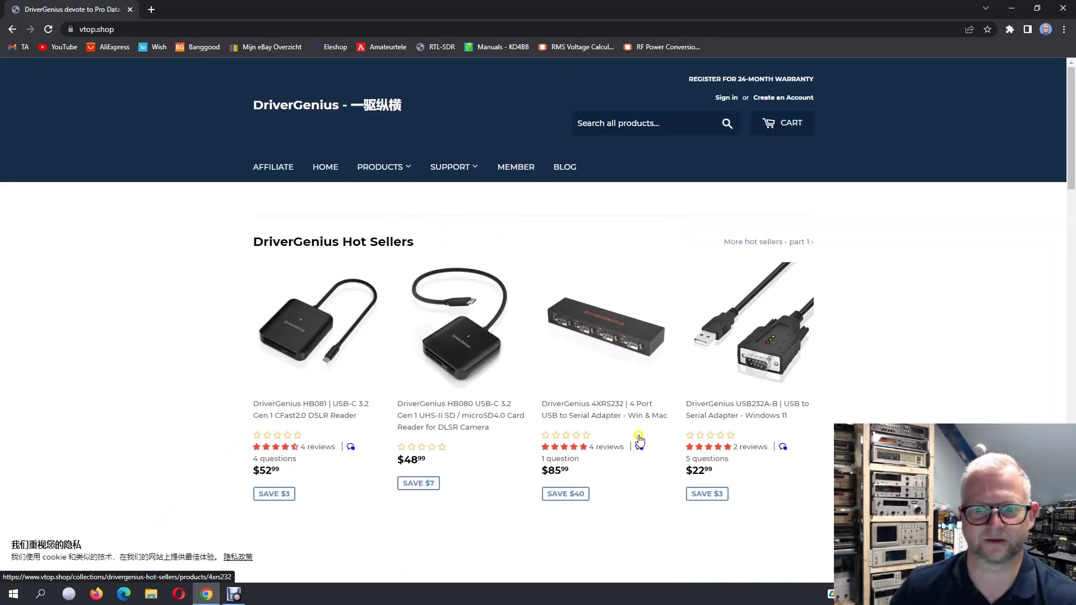
Step: Open the product page of the DriverGenius 4XRS232 4-port USB to serial adapter and follow its driver download link
click(592, 323)
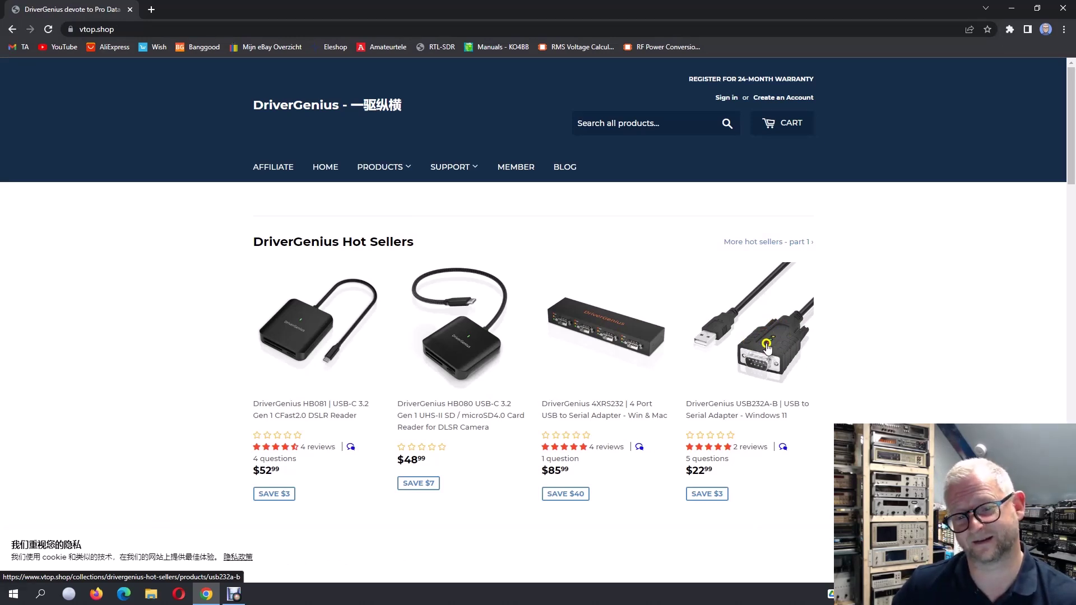
click(612, 330)
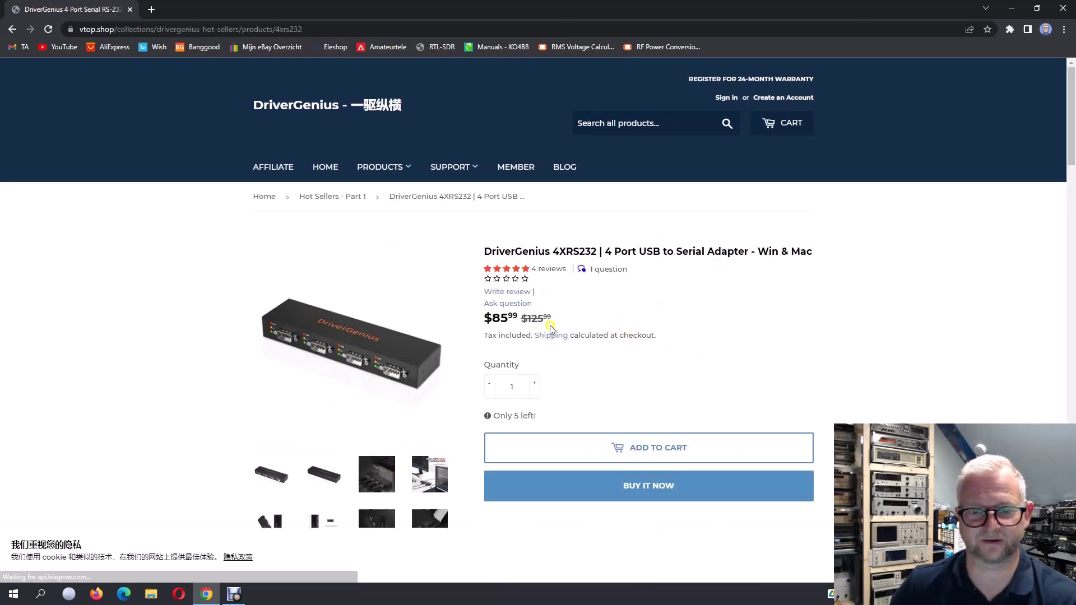
scroll(682, 324, down, 2)
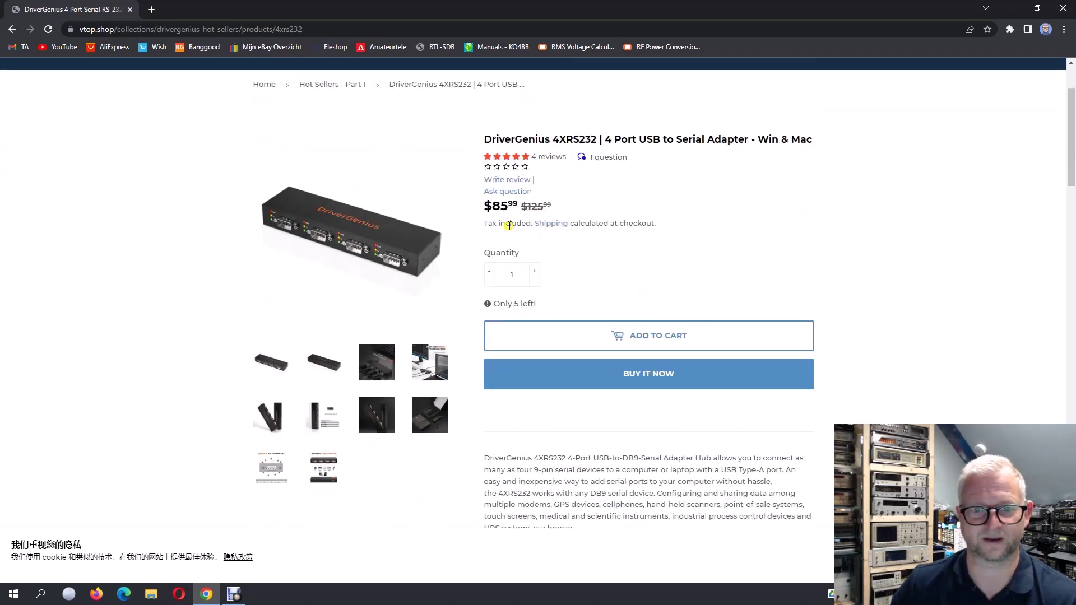
scroll(678, 249, down, 10)
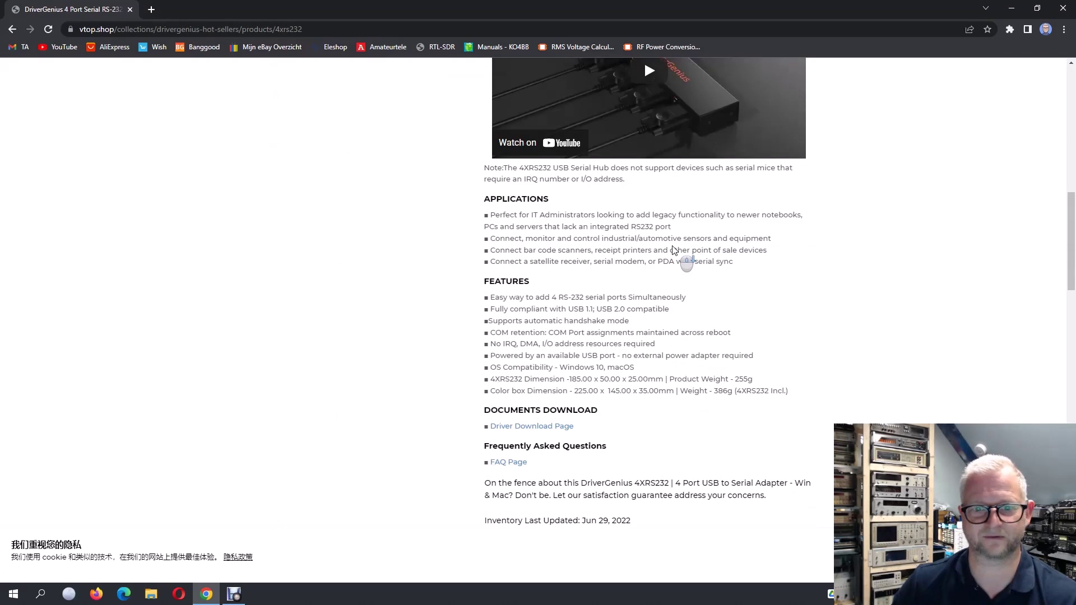
scroll(674, 250, down, 3)
click(521, 265)
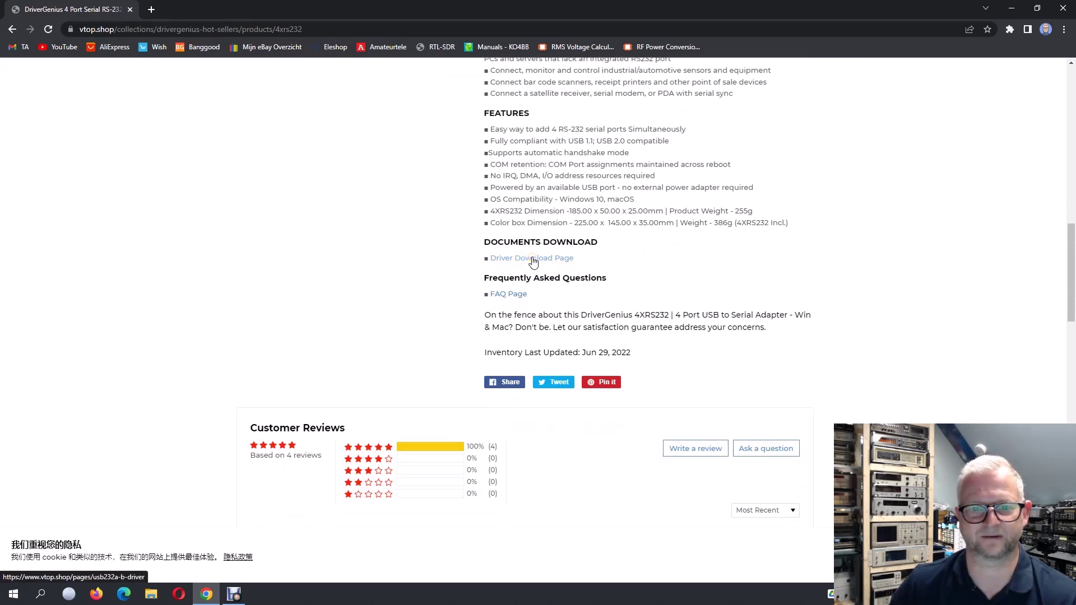
click(532, 259)
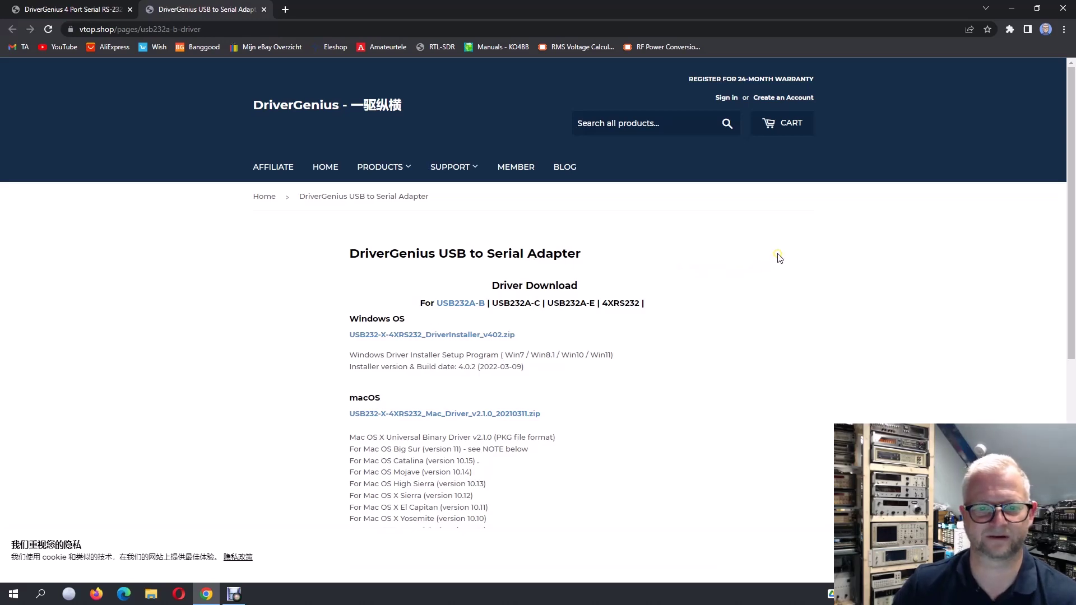
Step: Go from the driver page to the shop's FAQ & Download support page
scroll(779, 258, down, 2)
scroll(780, 258, up, 2)
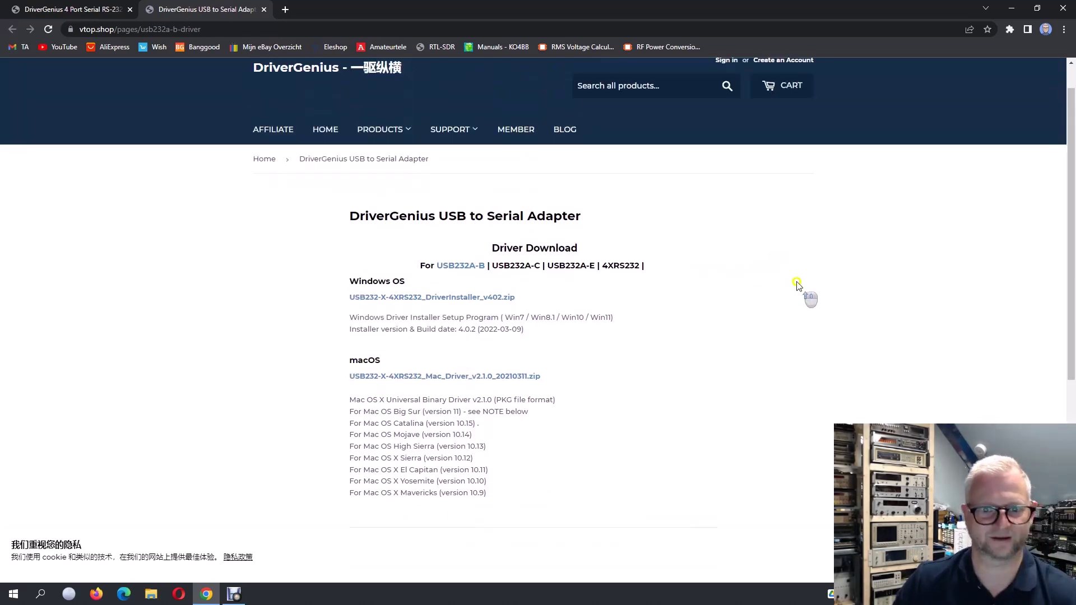
click(454, 172)
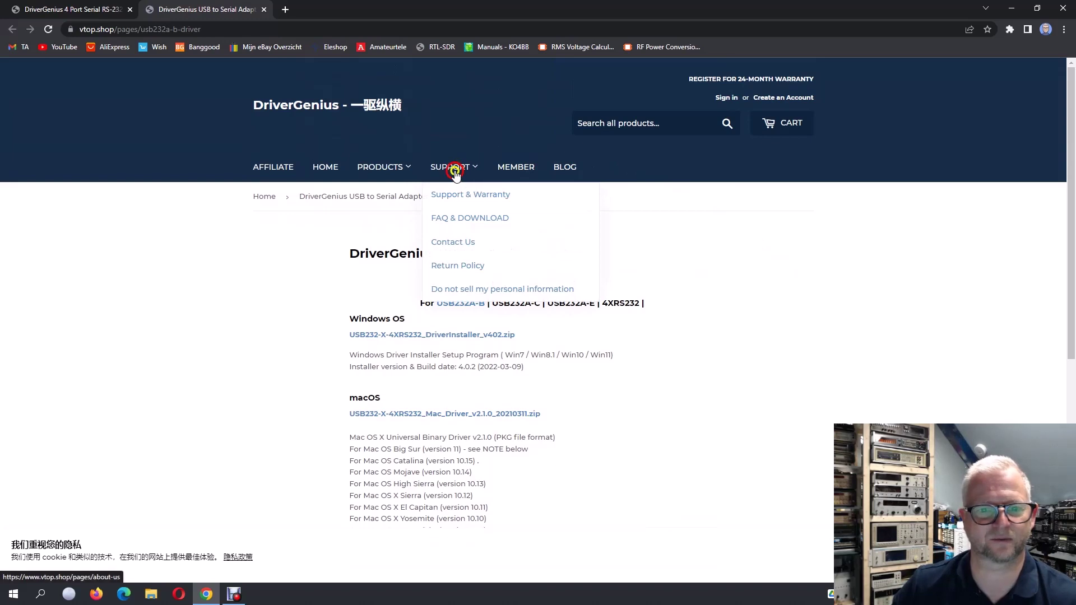
mouse_move(439, 168)
click(464, 217)
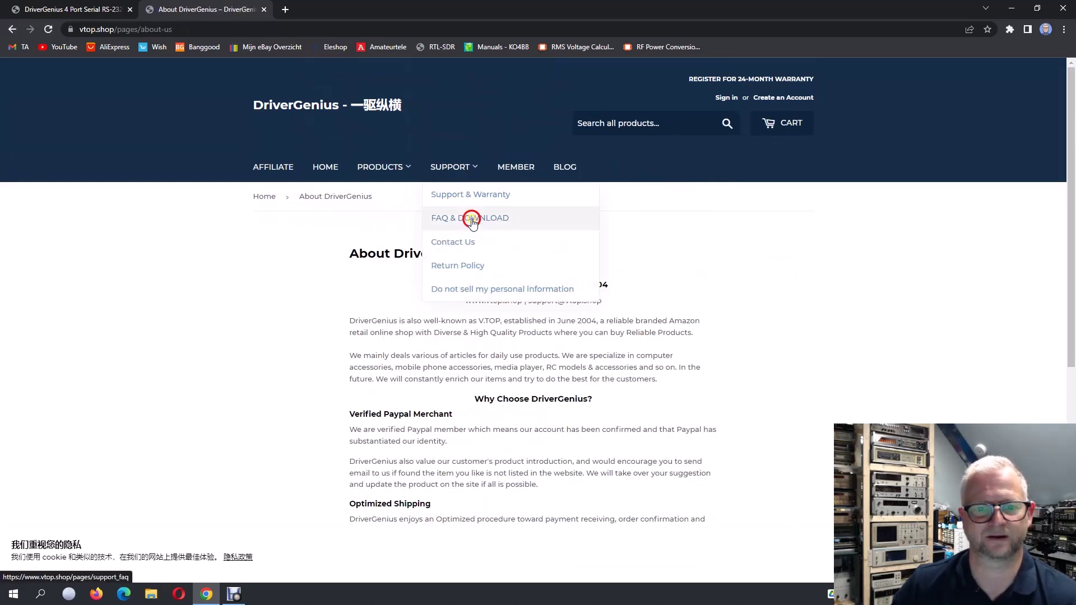
click(629, 284)
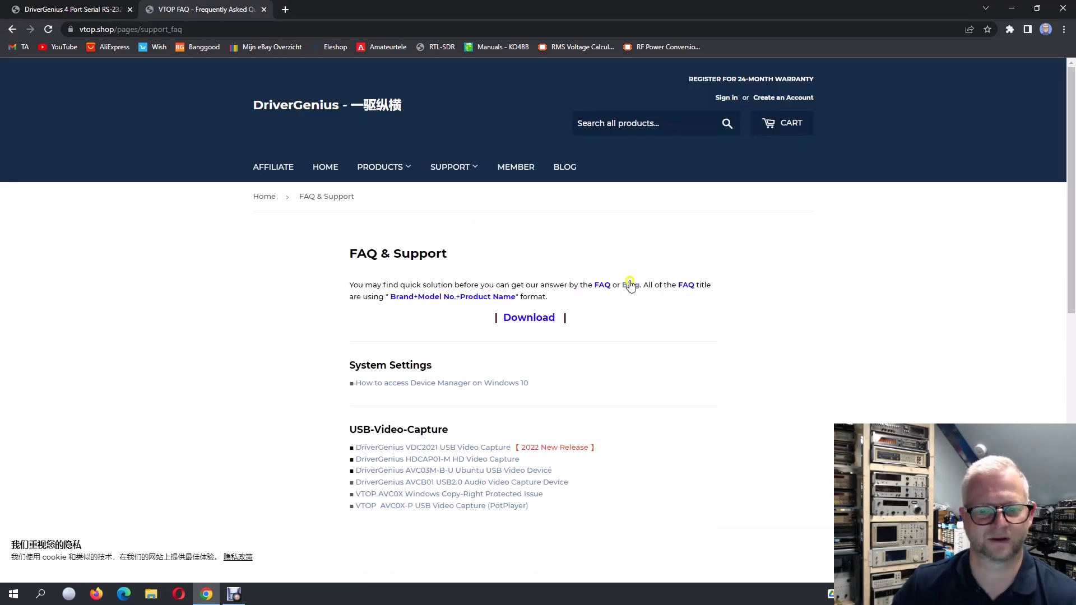
Step: Open the DriverGenius 4XRS232 4-Port USB Serial Converter entry under USB-Serial / Parallel
scroll(664, 318, down, 9)
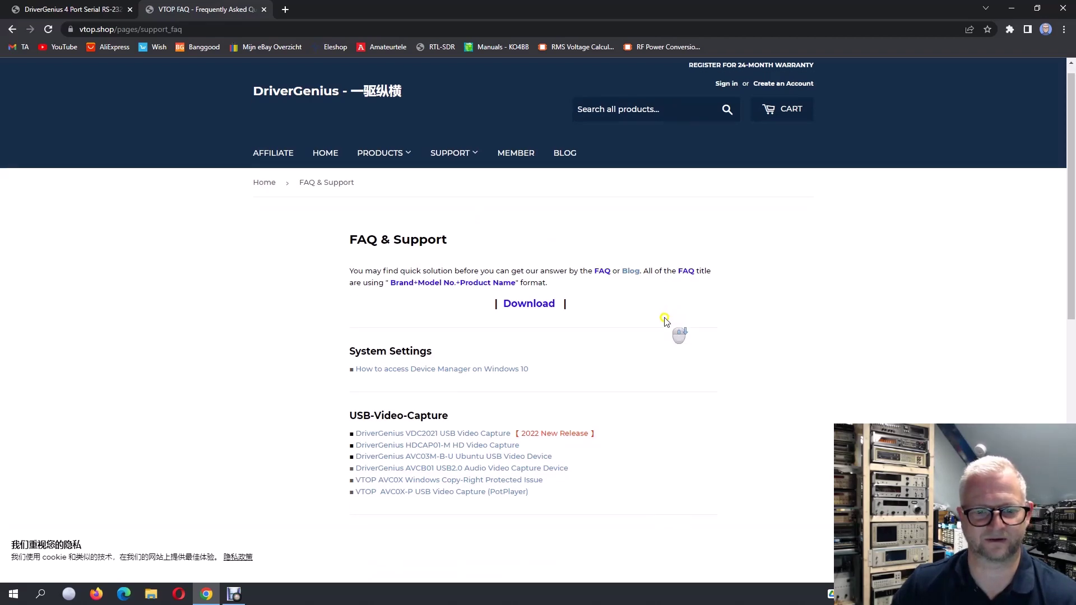
scroll(669, 322, down, 1)
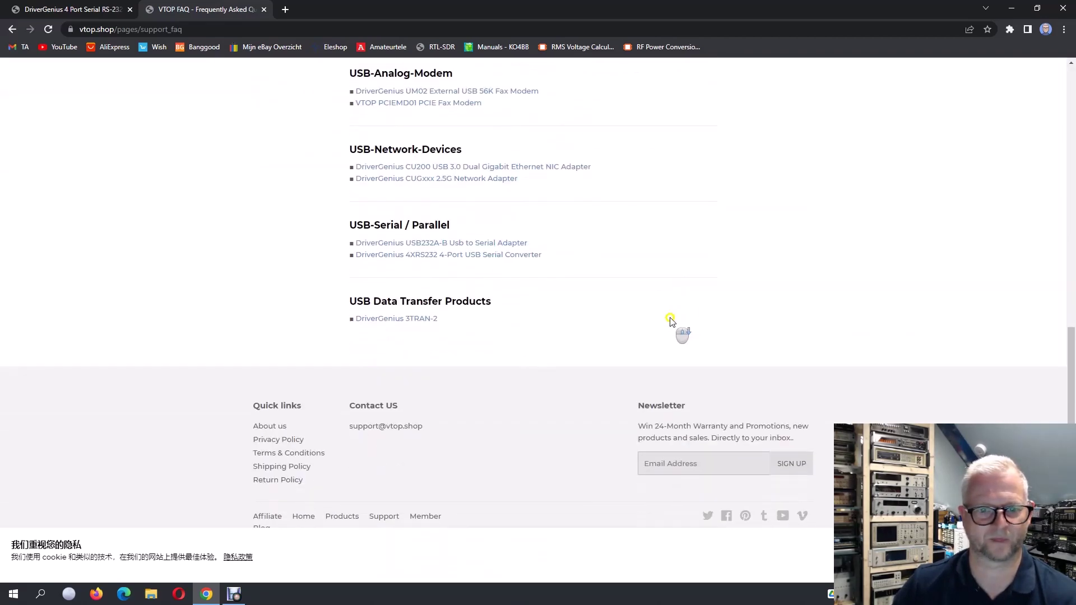
click(487, 257)
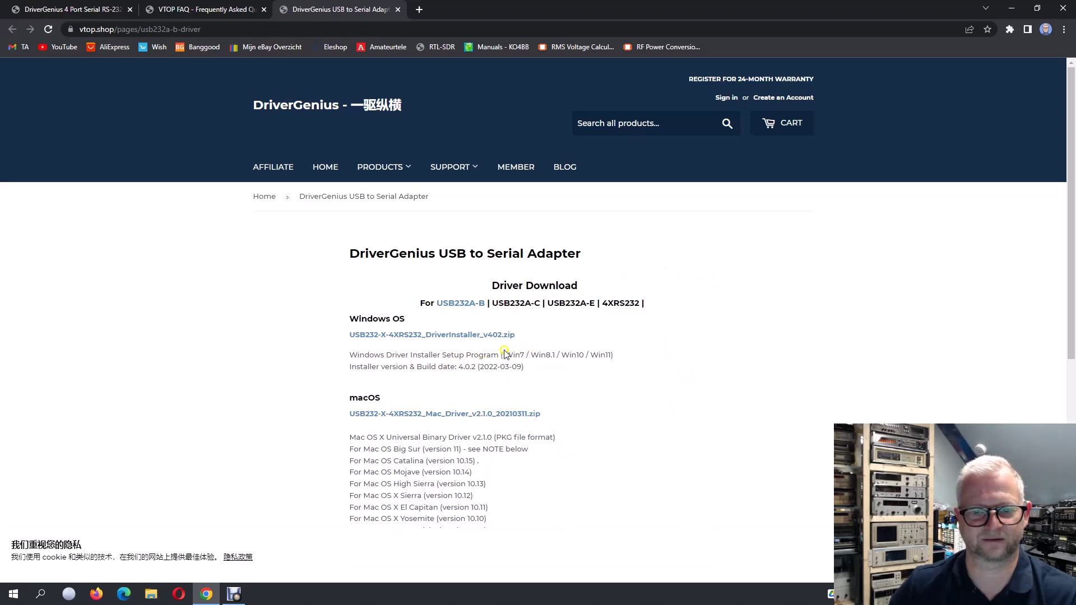
Step: Highlight the supported Windows versions and try to download USB232-X-4XRS232_DriverInstaller_v402.zip directly from its link
drag(505, 353, 614, 355)
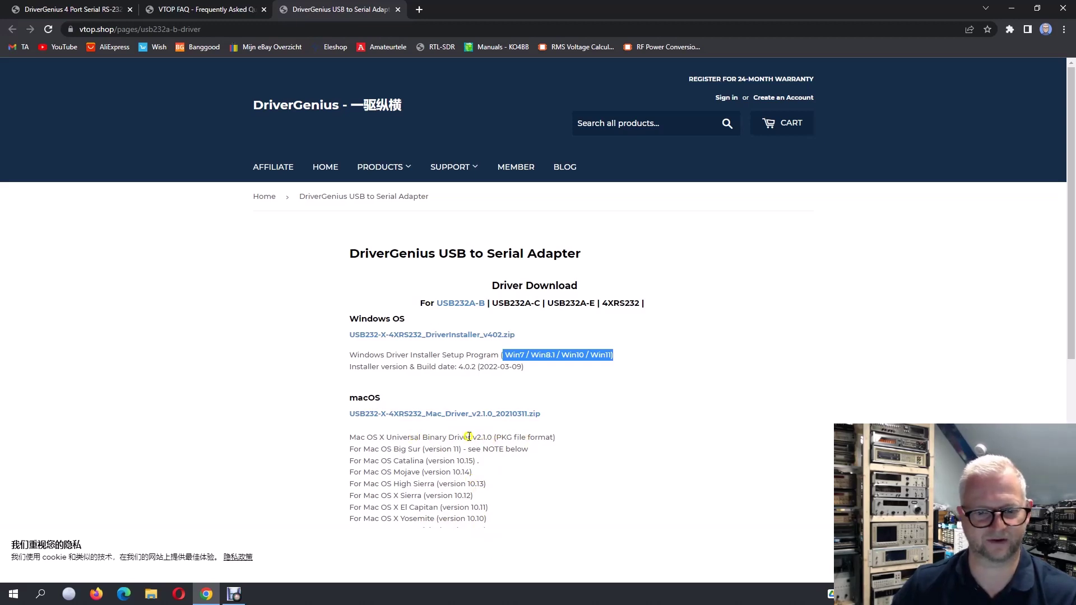
click(434, 338)
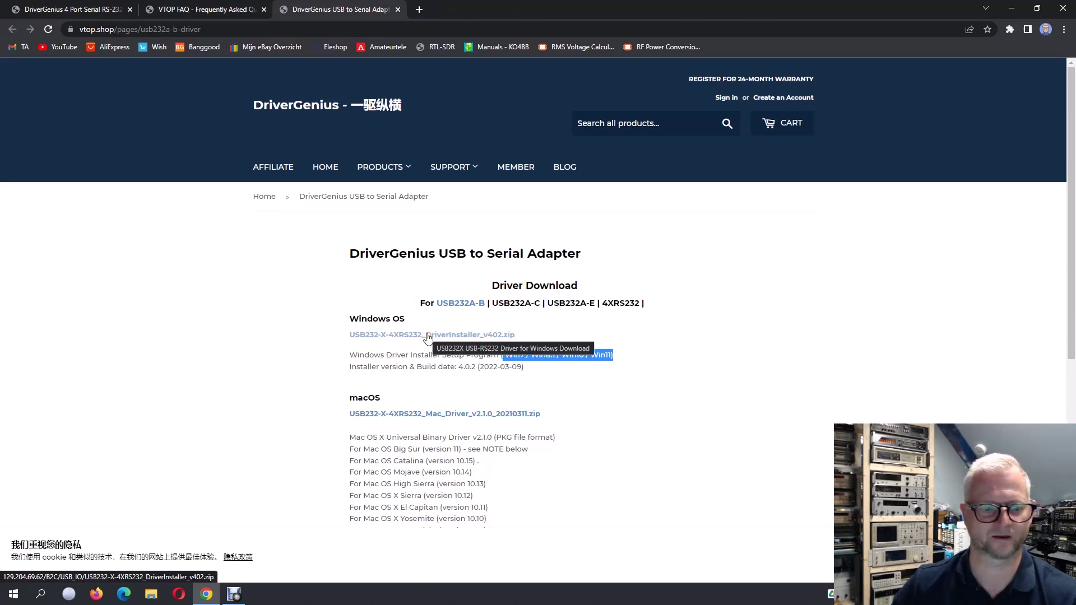
click(426, 339)
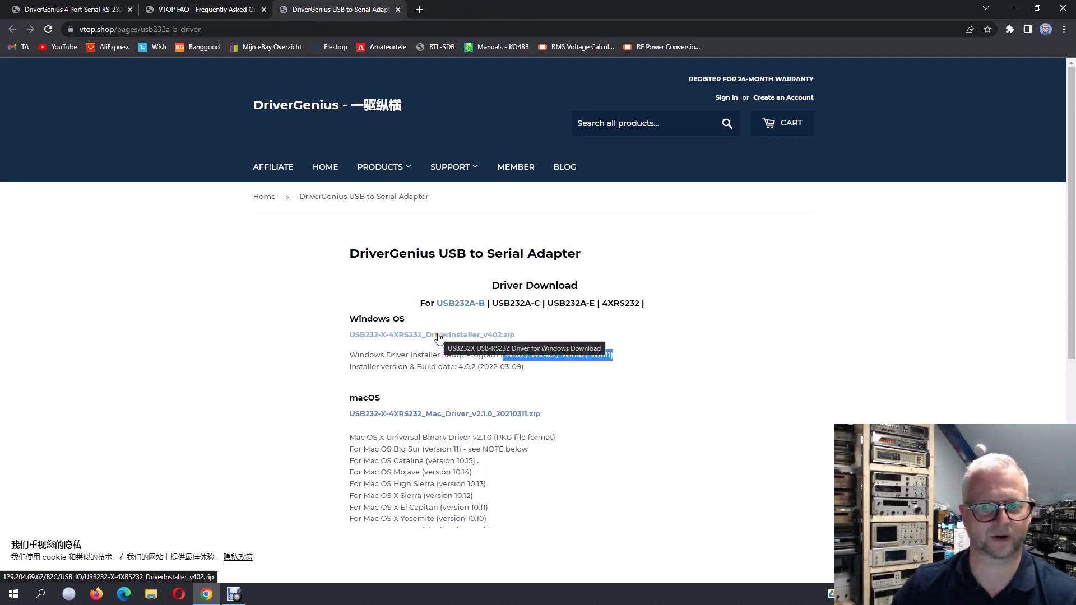
click(421, 333)
Step: Save the linked USB232-X-4XRS232_DriverInstaller_v402.zip to the Downloads folder, keep the flagged file and close the browser
right_click(421, 335)
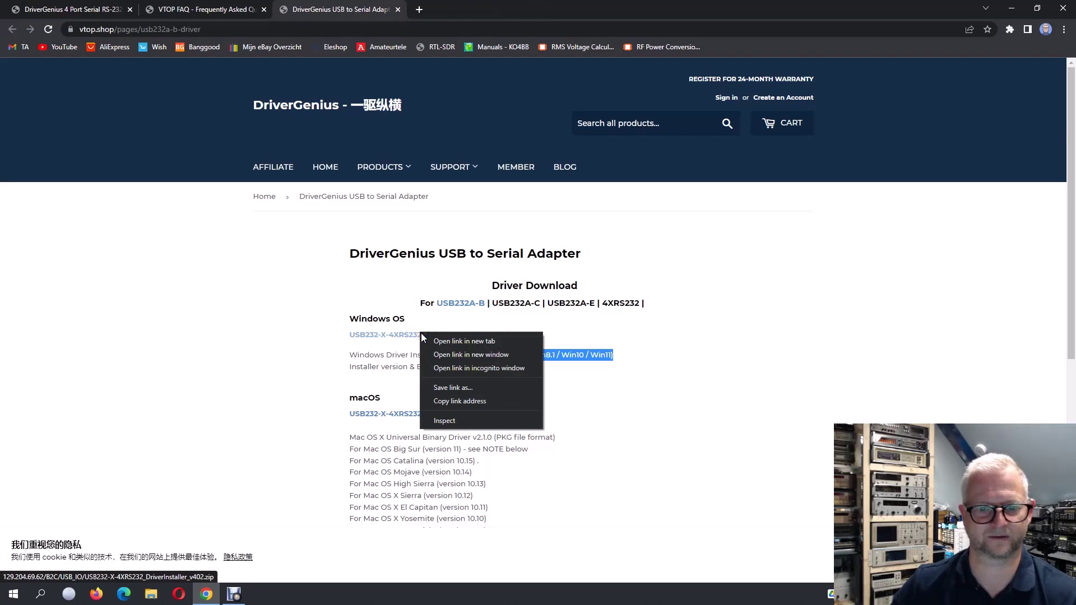
click(452, 387)
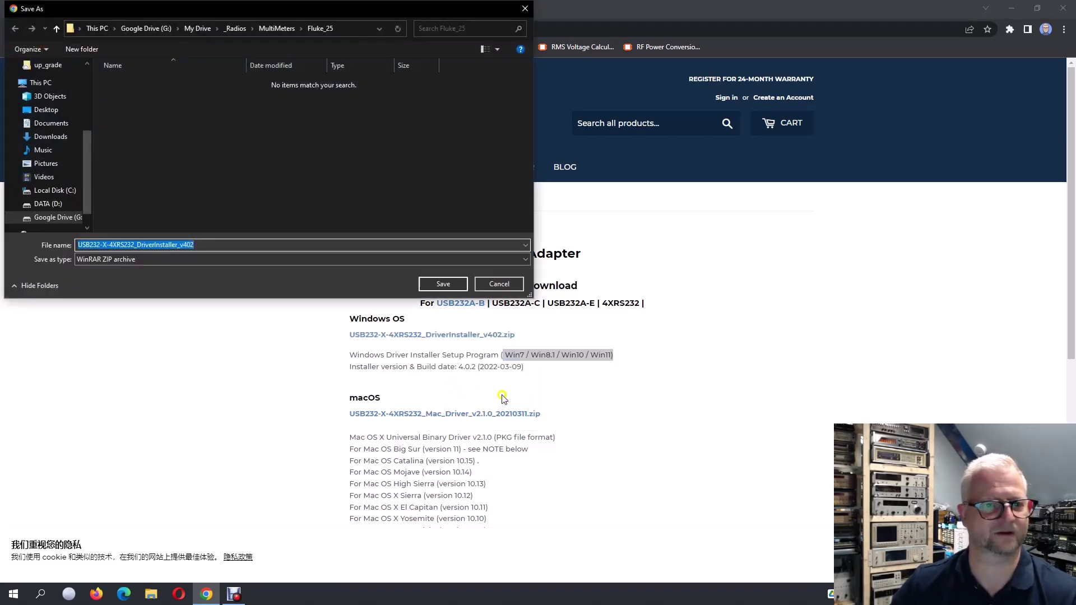
click(312, 155)
key(Return)
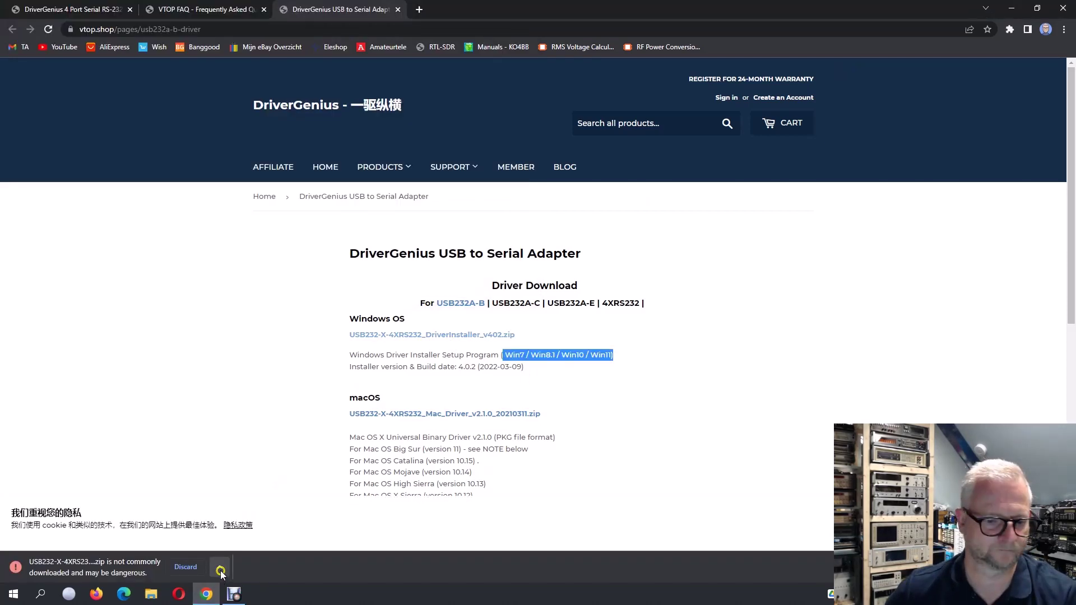
click(219, 567)
click(232, 529)
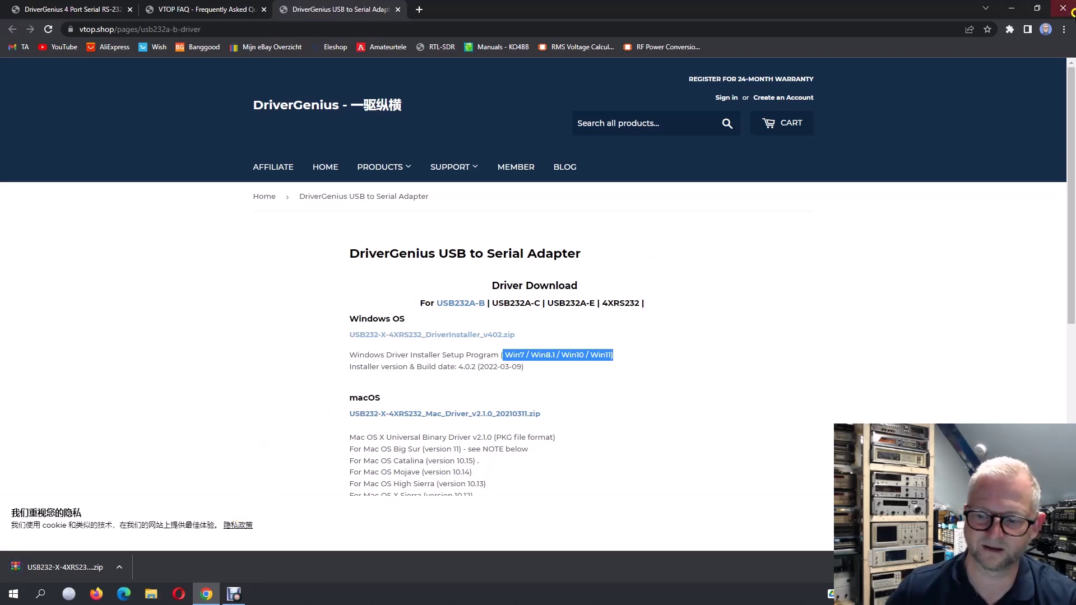
click(1066, 7)
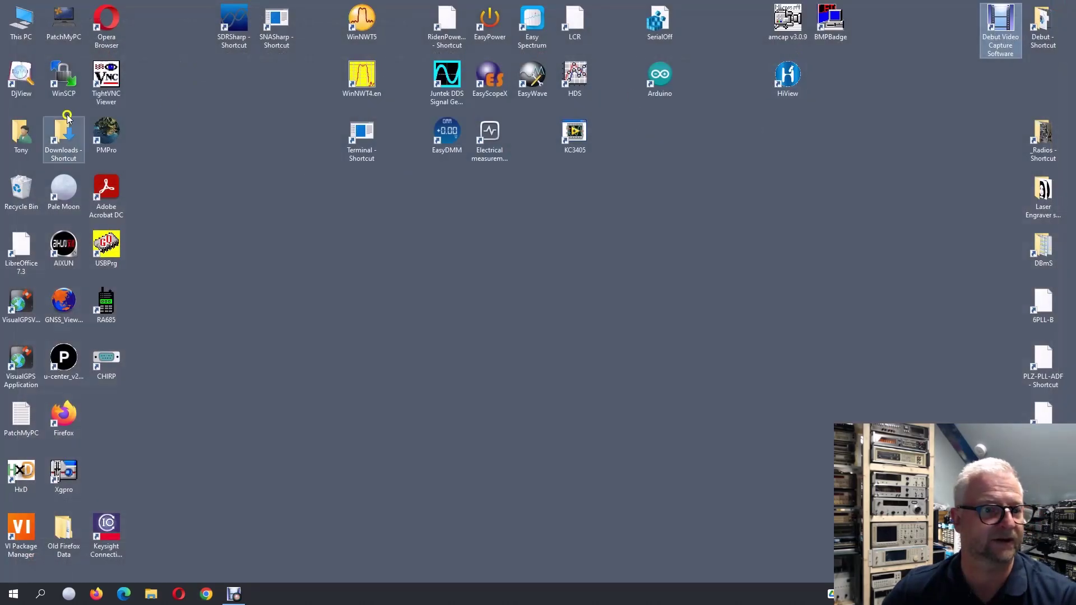
Step: In File Explorer, open the Downloads folder and extract USB232-X-4XRS232_DriverInstaller_v402.zip there into a folder of the same name with WinRAR
double_click(23, 136)
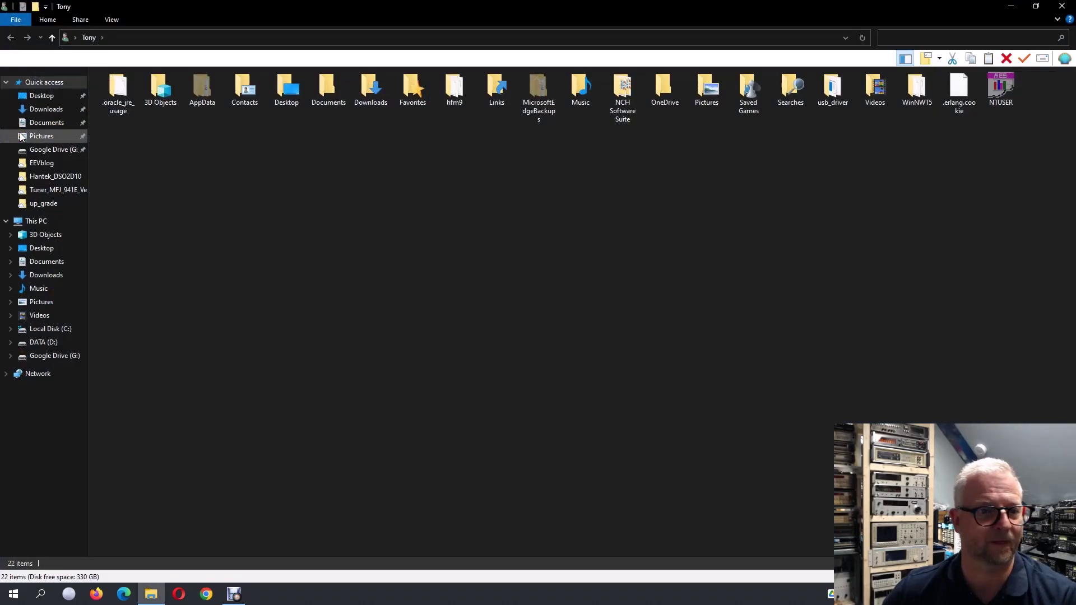
double_click(367, 93)
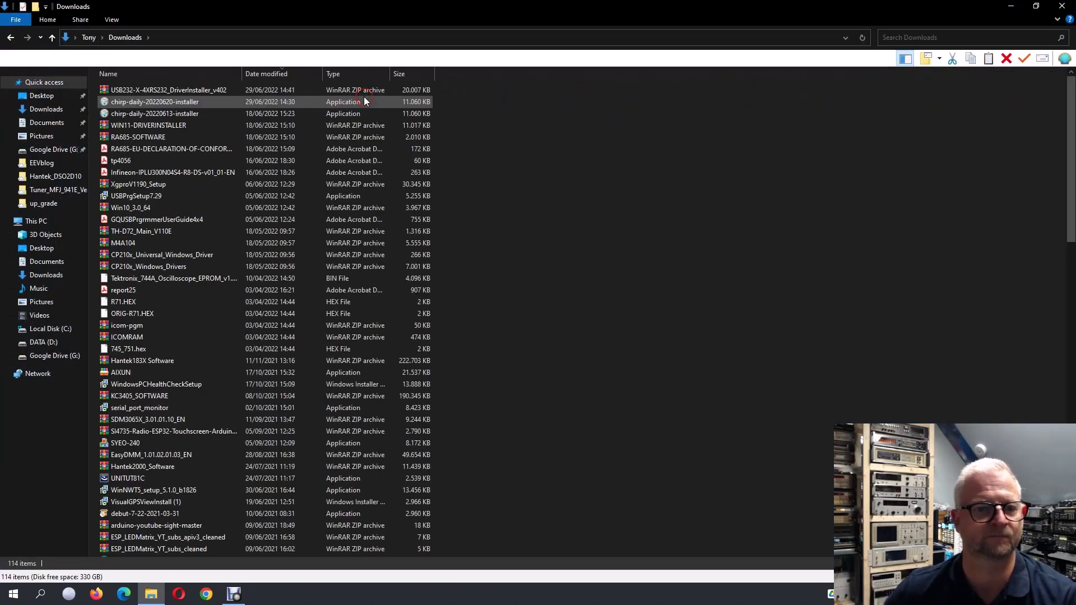
double_click(170, 93)
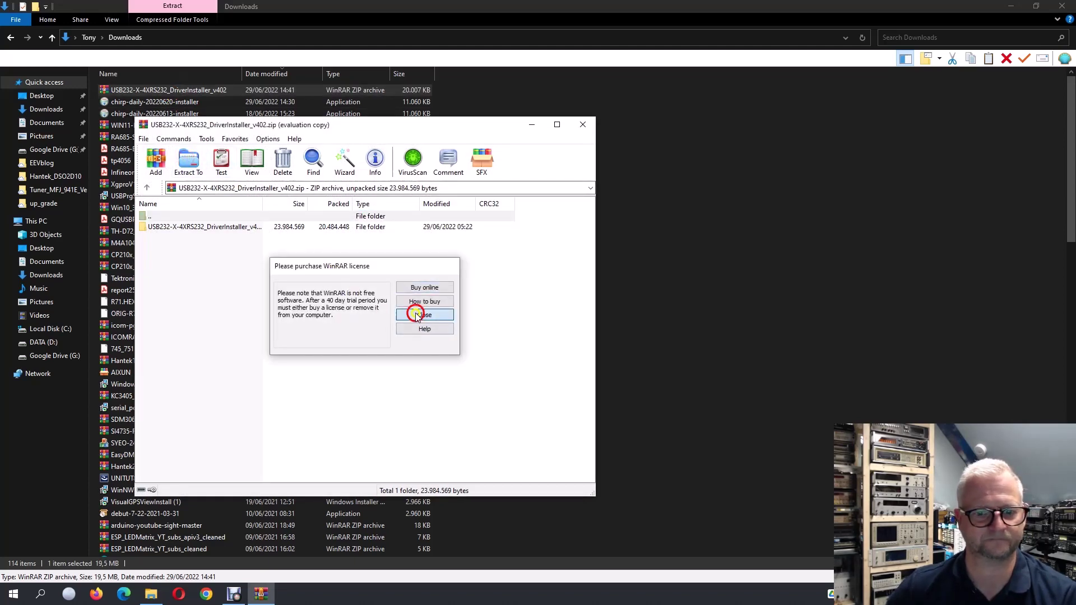
click(424, 315)
click(185, 157)
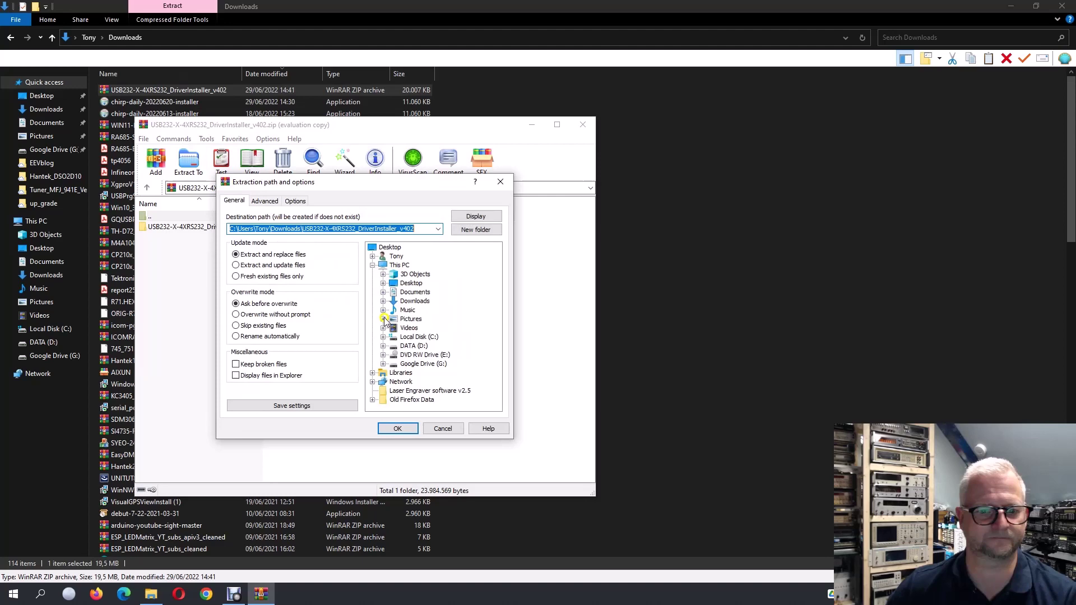
click(401, 427)
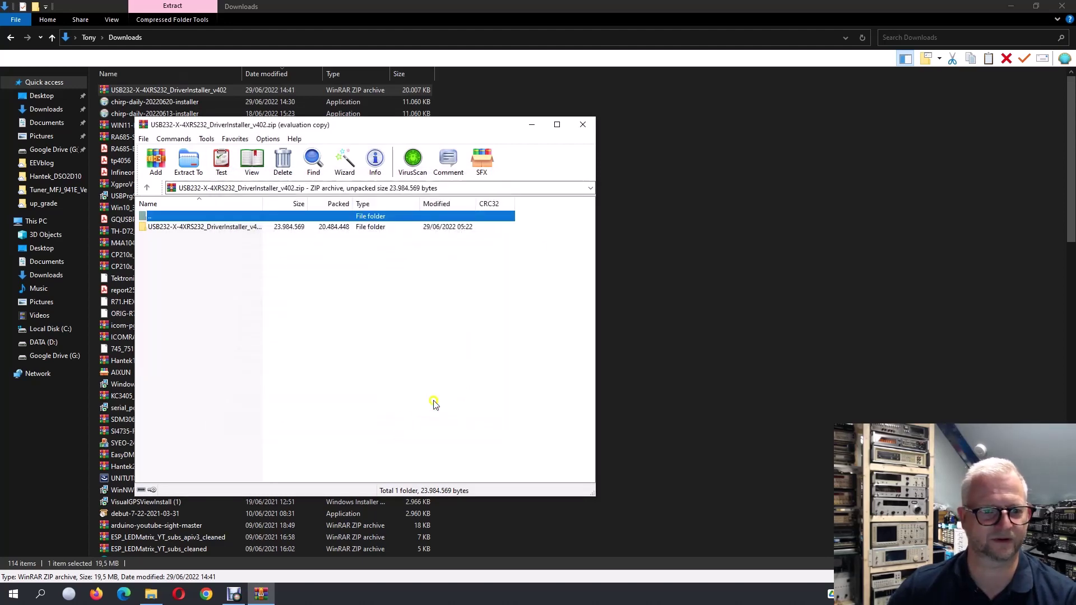
click(583, 124)
Step: Open the extracted USB232-X-4XRS232_DriverInstaller_v402 folder and the folder of the same name inside it
scroll(212, 343, down, 7)
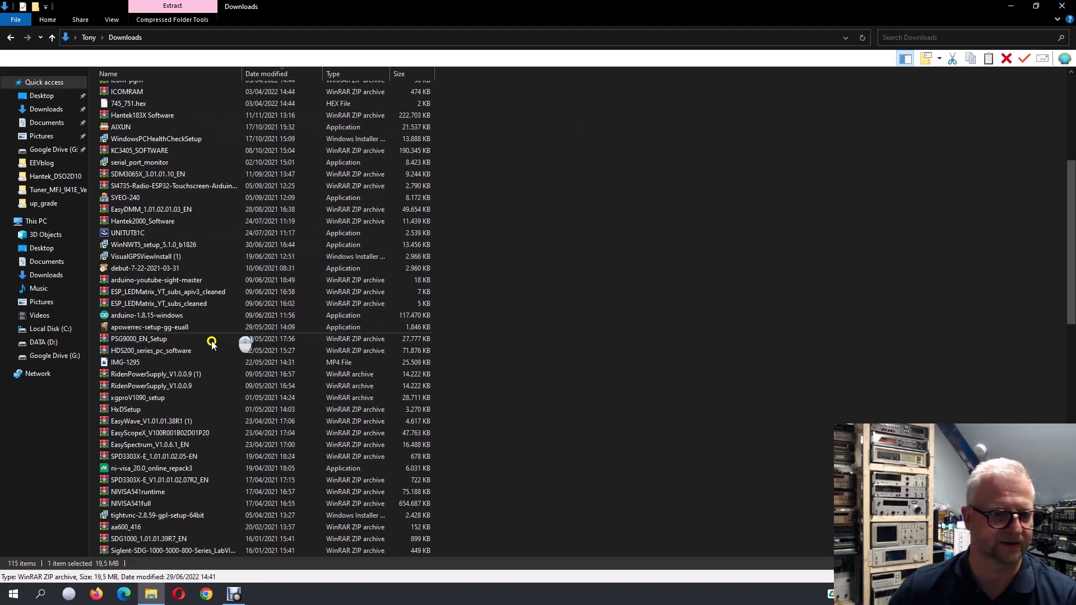
scroll(211, 343, down, 11)
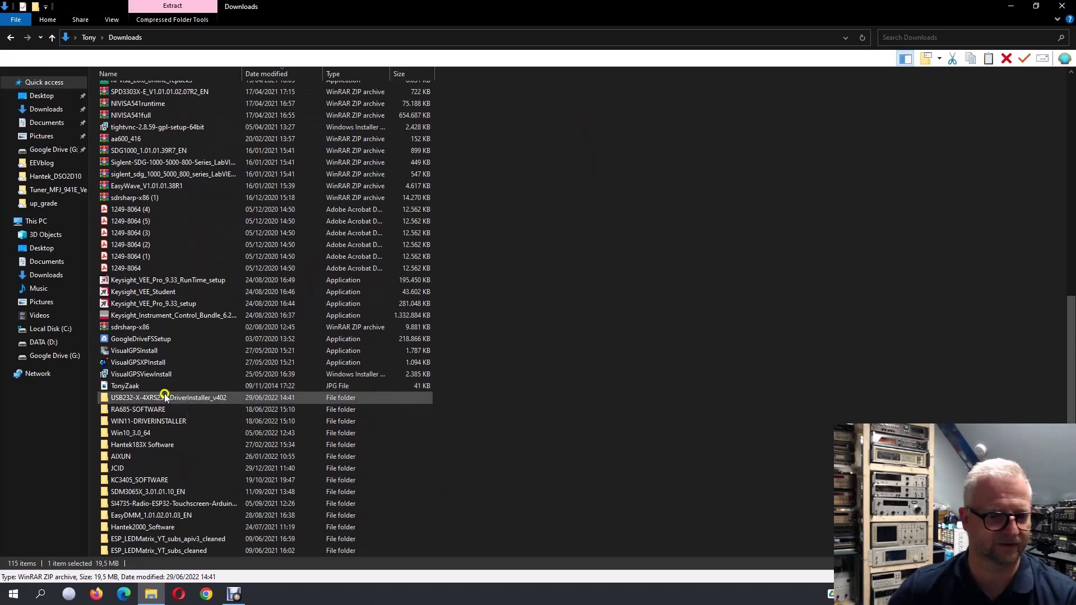
double_click(164, 397)
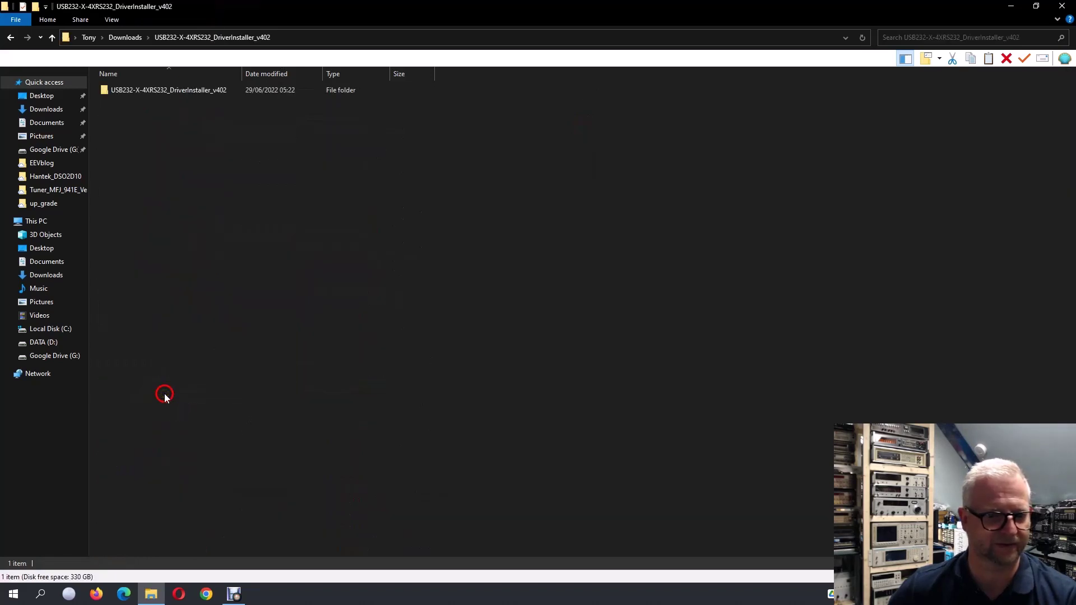
double_click(136, 91)
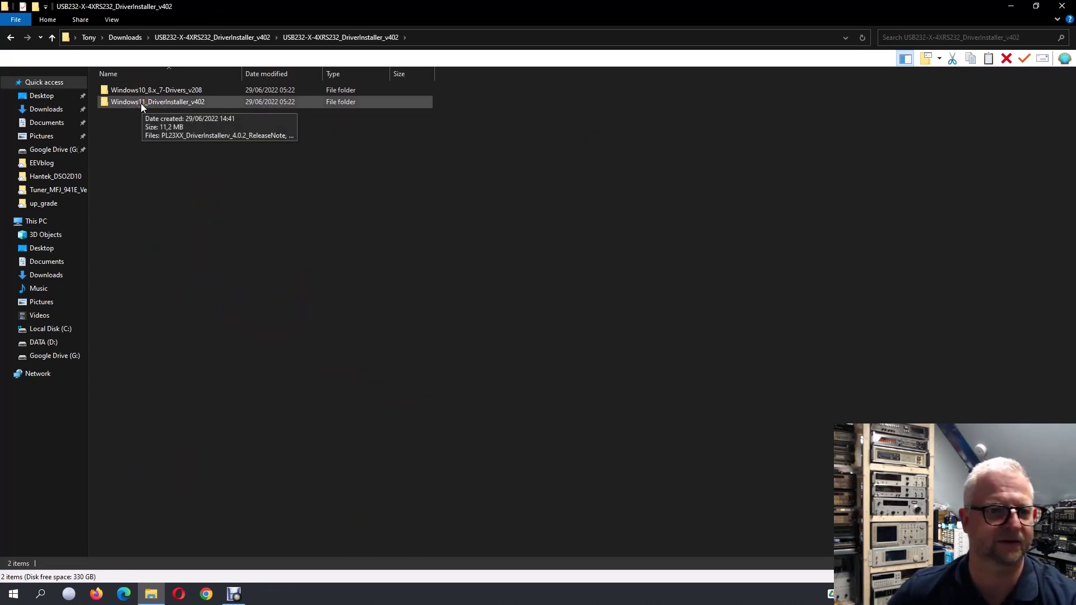
Step: Launch the PL23XX-M_LogoDriver setup from the Windows10_8.x_7-Drivers_v208 folder, cancel out of its maintenance wizard and close File Explorer
double_click(175, 91)
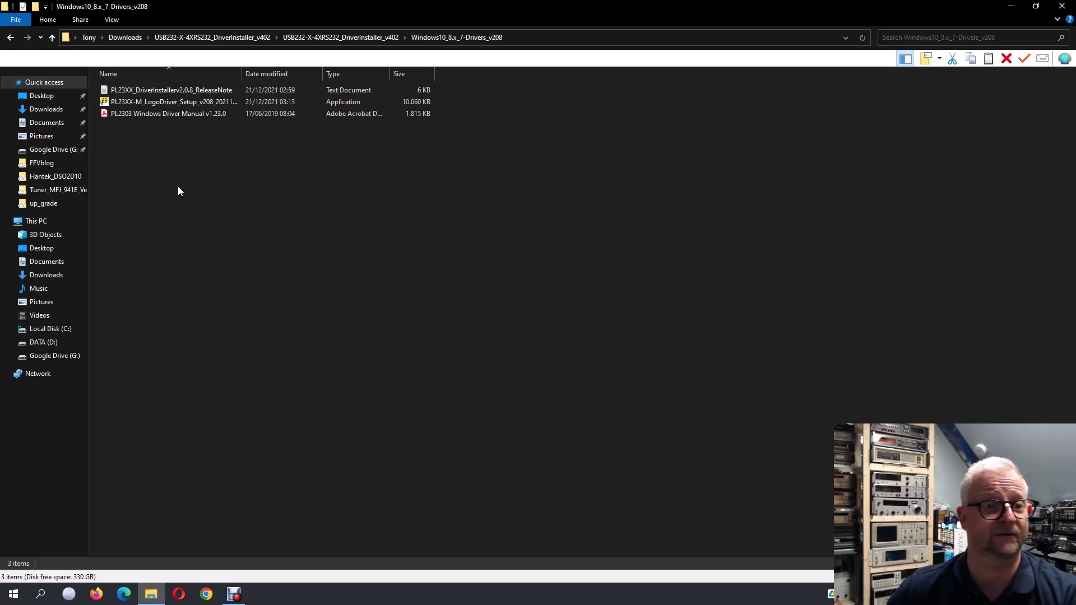
double_click(159, 103)
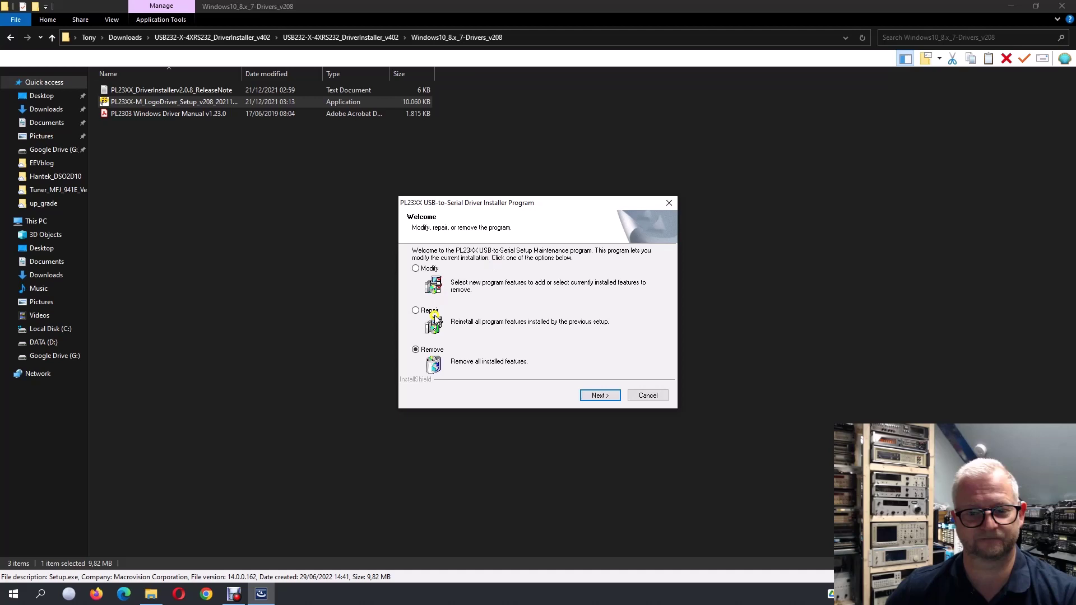
click(643, 398)
click(551, 334)
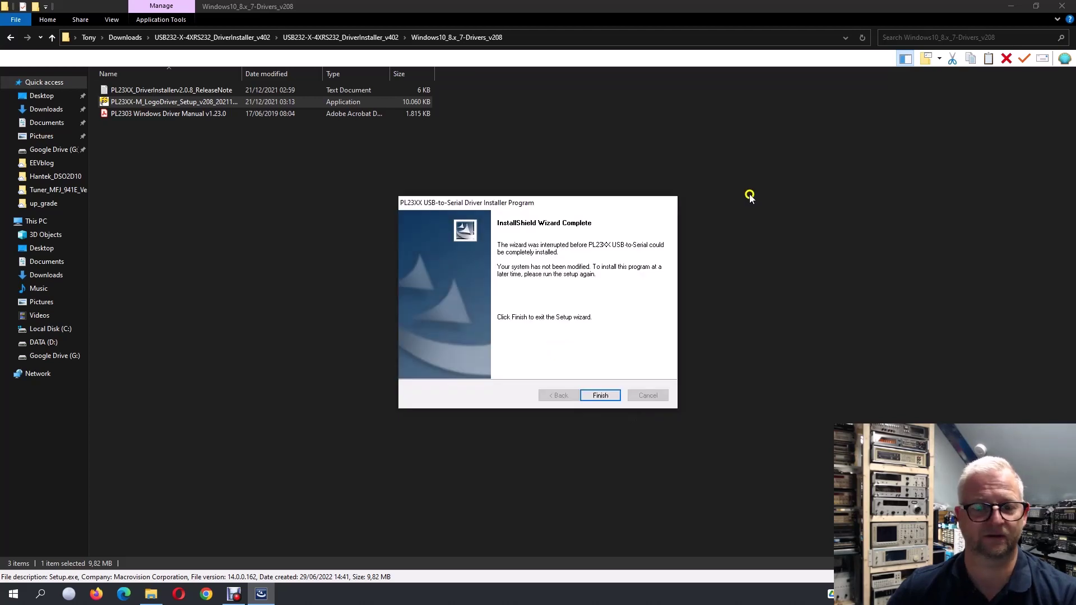
click(599, 395)
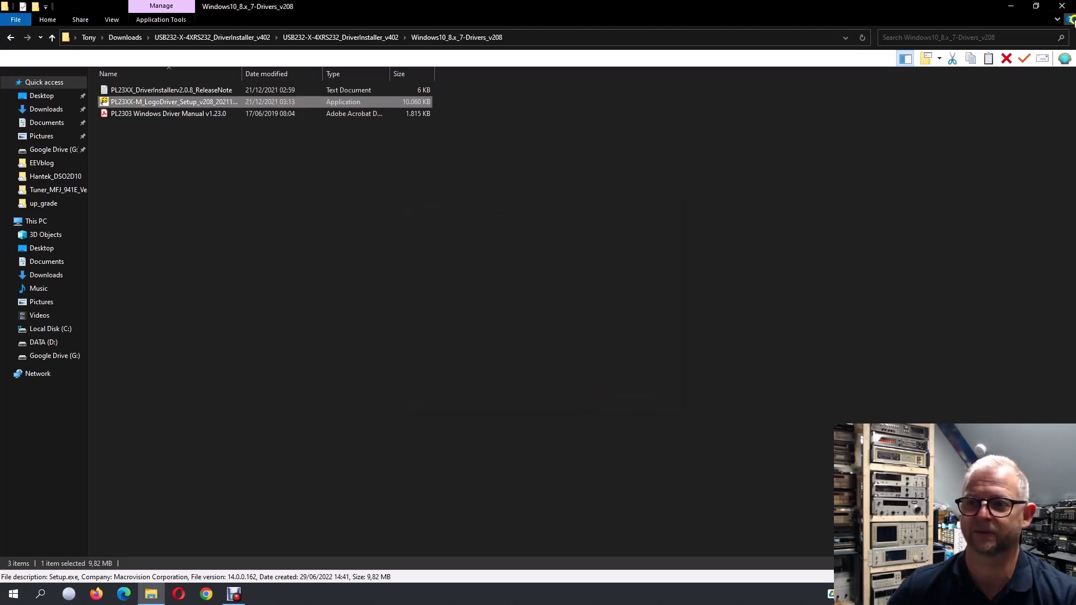
click(1059, 8)
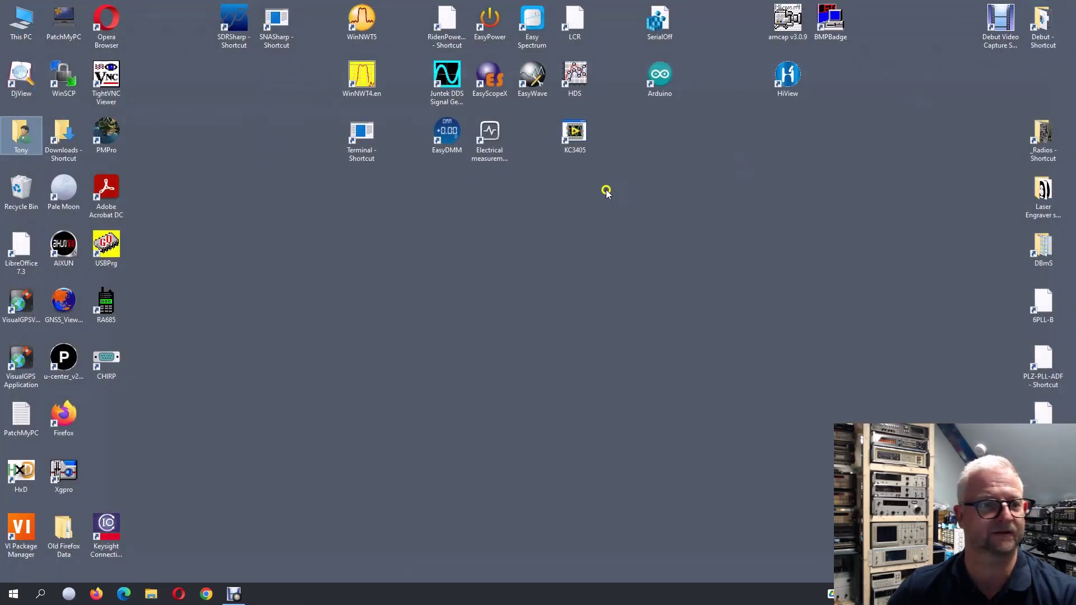
Step: Open Device Manager in Computer Management for This PC, expand Ports (COM & LPT) to check the serial ports, and minimize the window
right_click(25, 21)
click(18, 40)
right_click(17, 34)
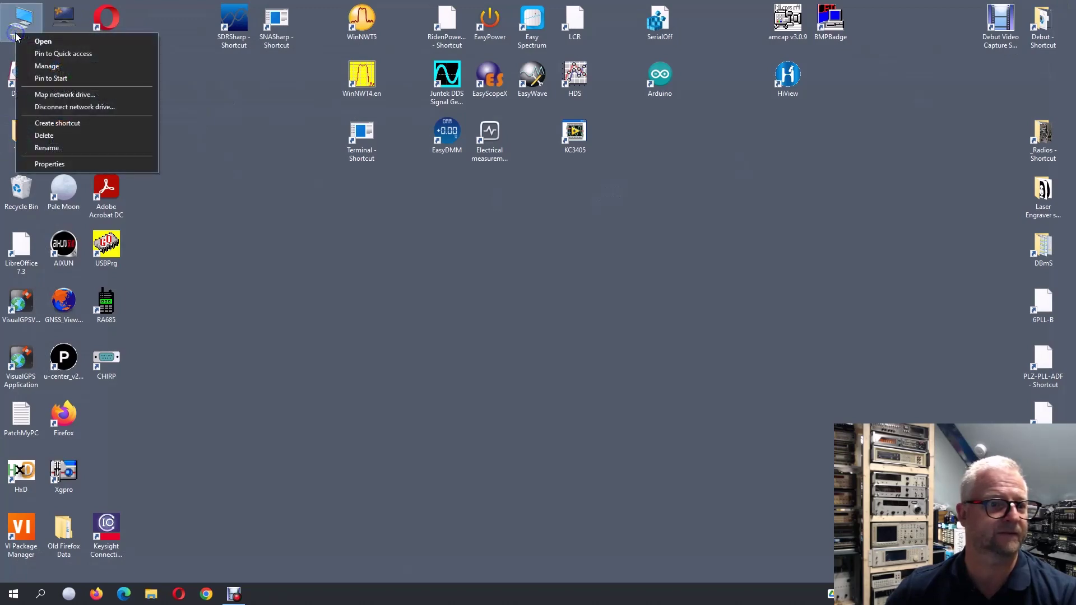
click(56, 66)
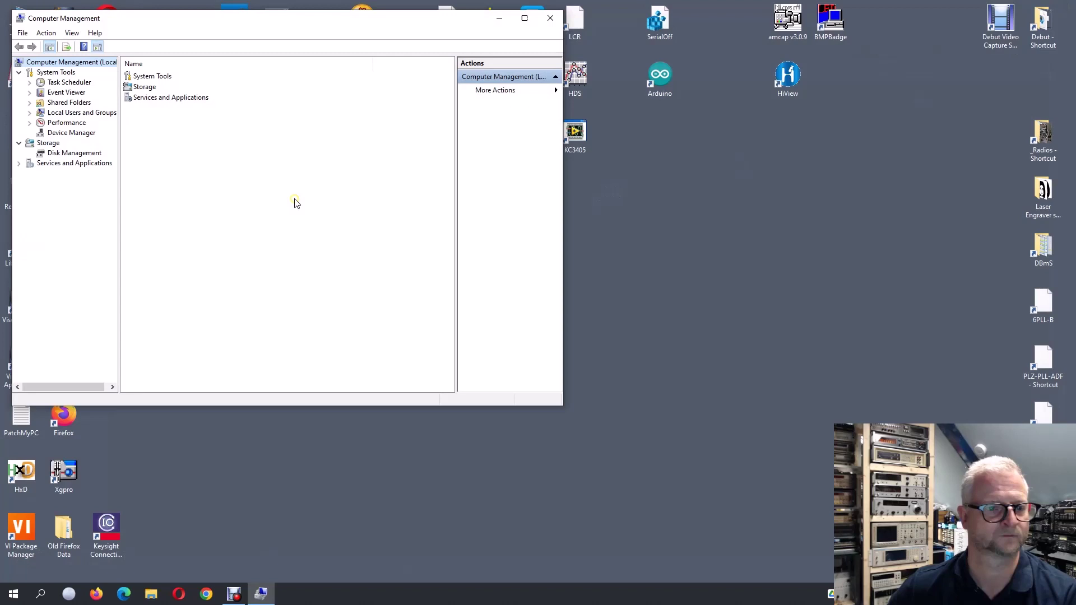
click(70, 133)
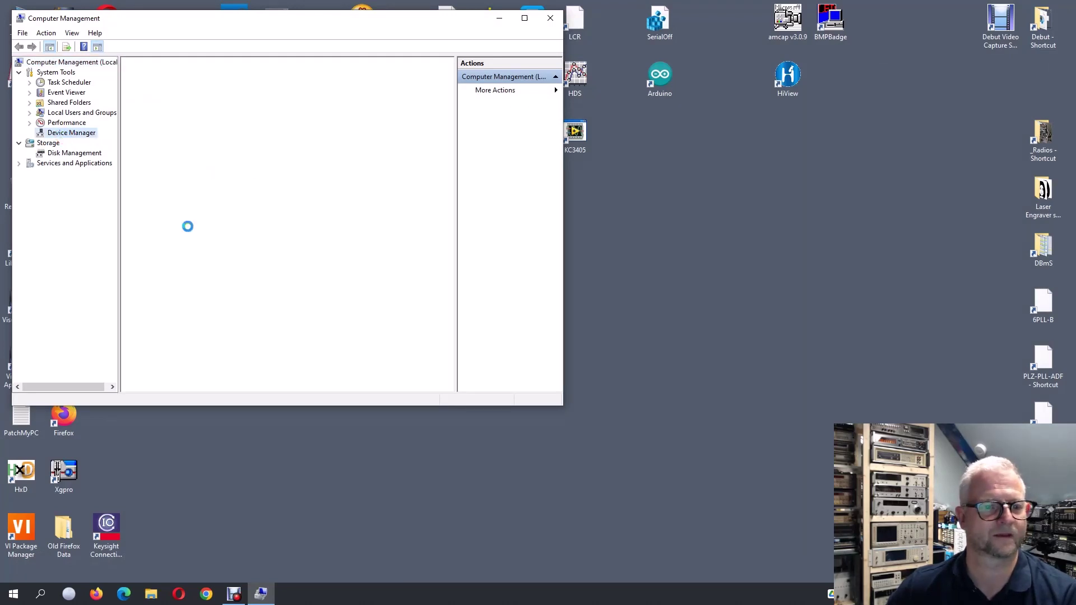
click(137, 204)
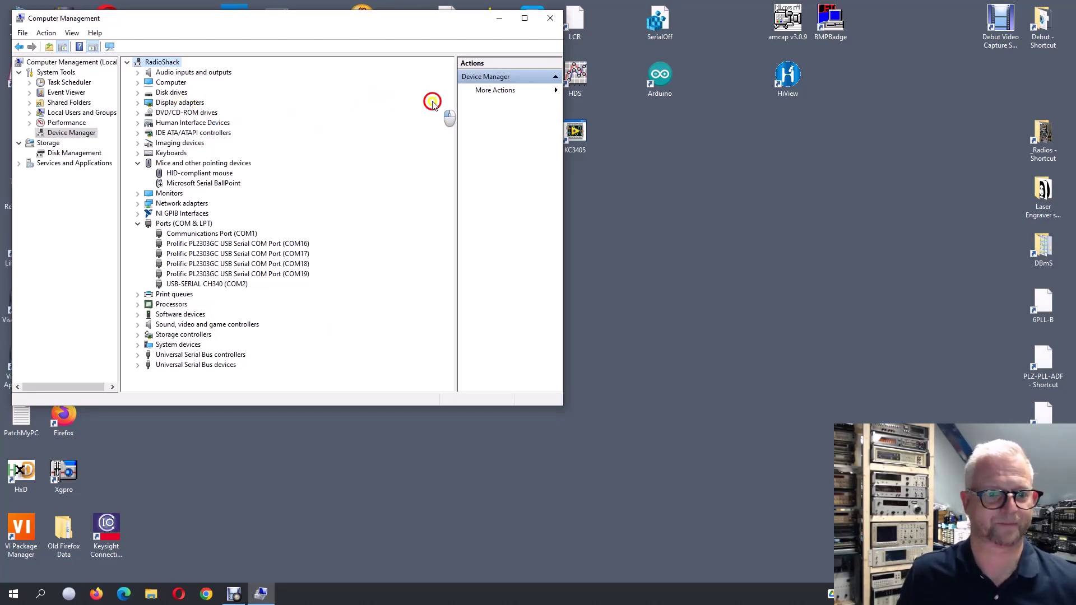
drag(492, 18, 776, 59)
click(784, 59)
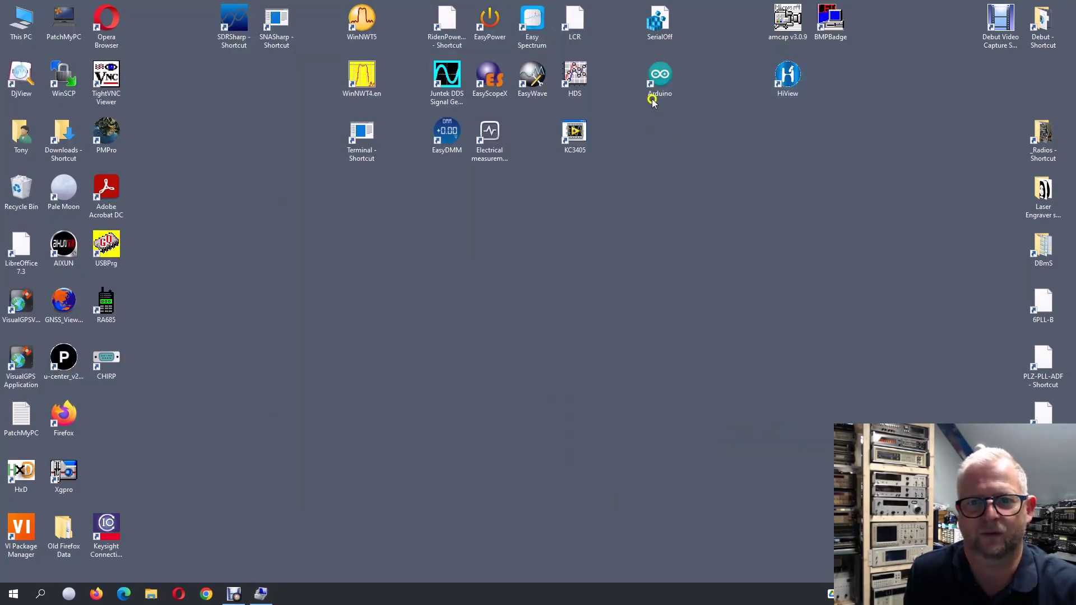
Step: Launch the LCR meter program from the desktop and select COM16 as its connection port
double_click(577, 29)
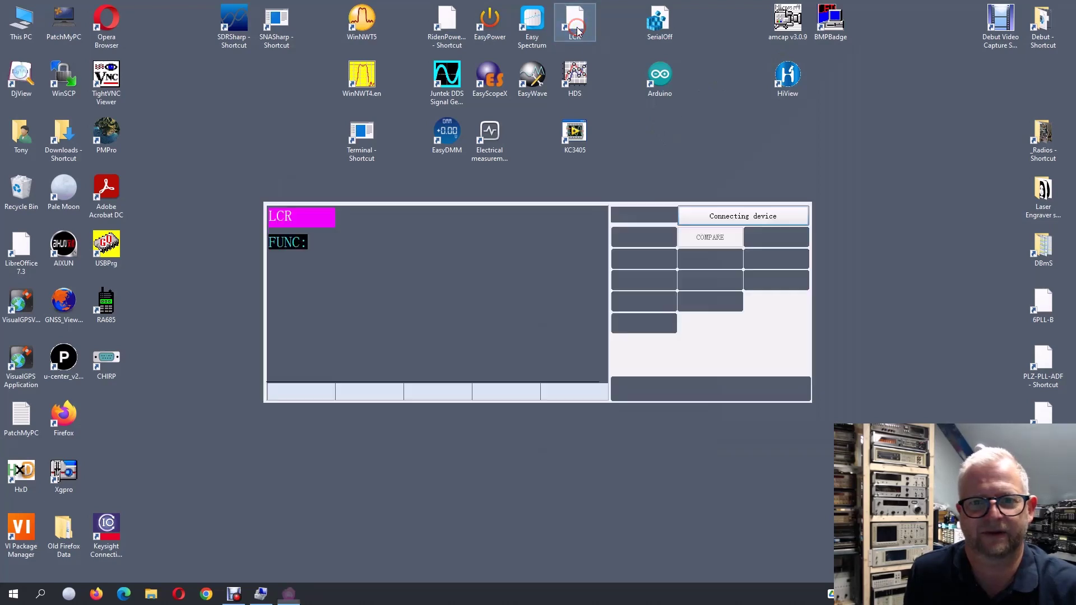
click(671, 214)
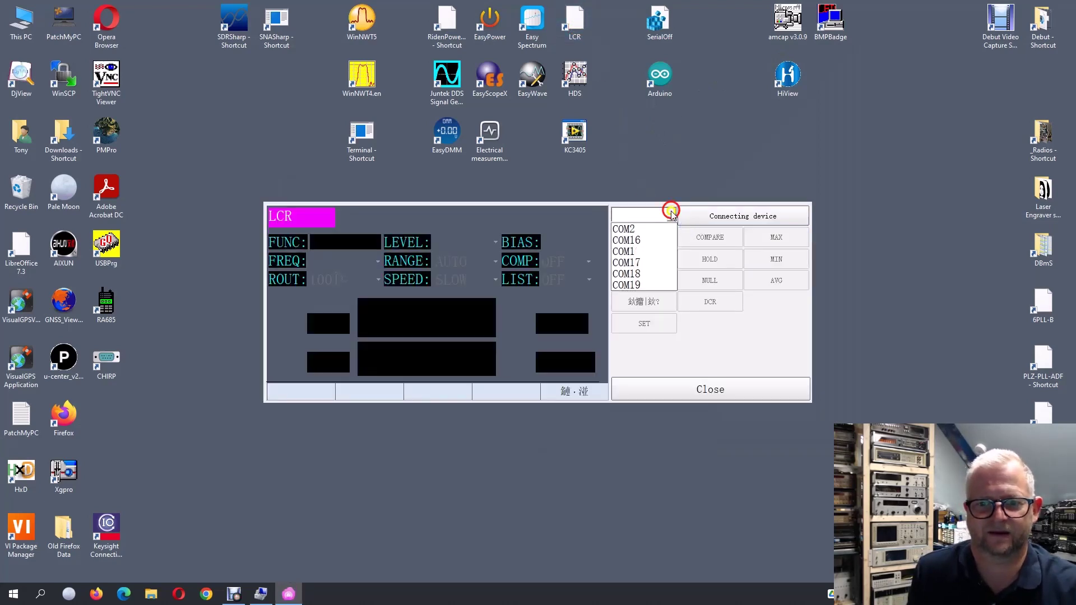
click(633, 241)
click(638, 324)
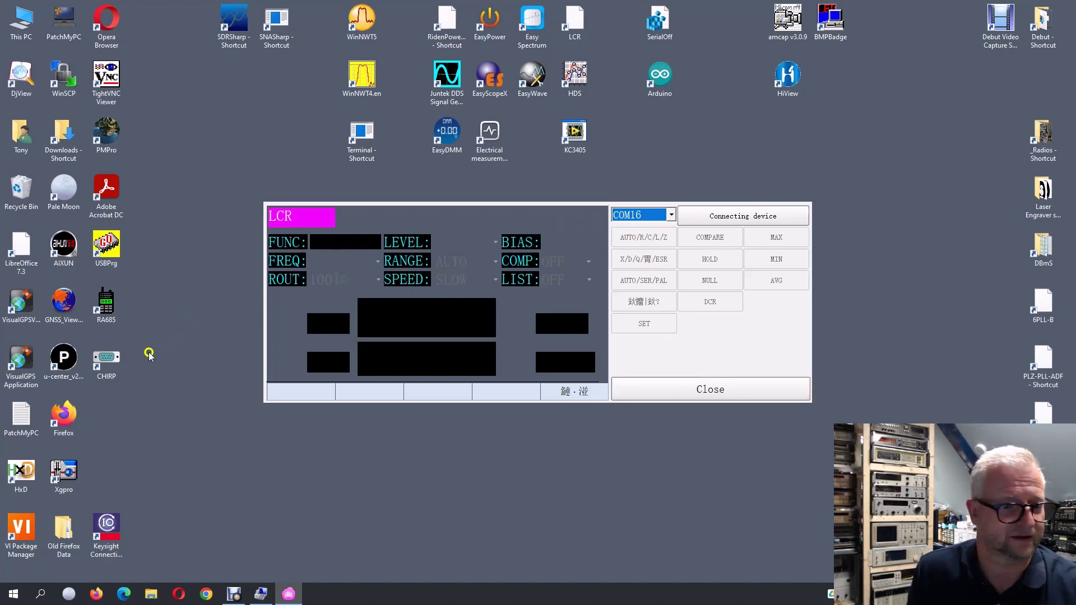
Step: Launch GNSS Viewer, connect to the receiver on COM1 at 9600 baud and disconnect again
double_click(64, 302)
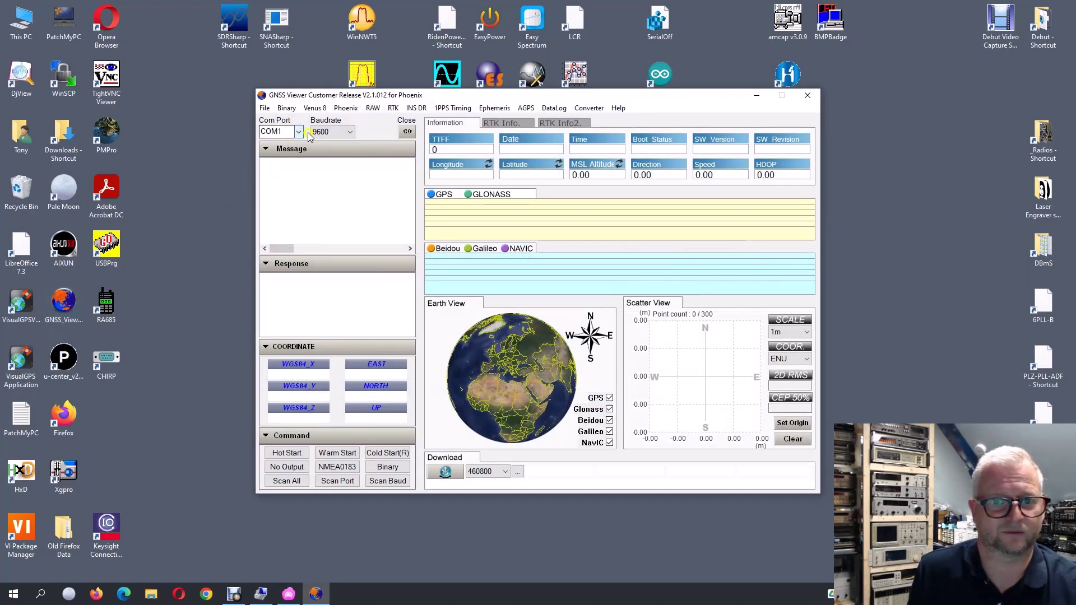
click(404, 133)
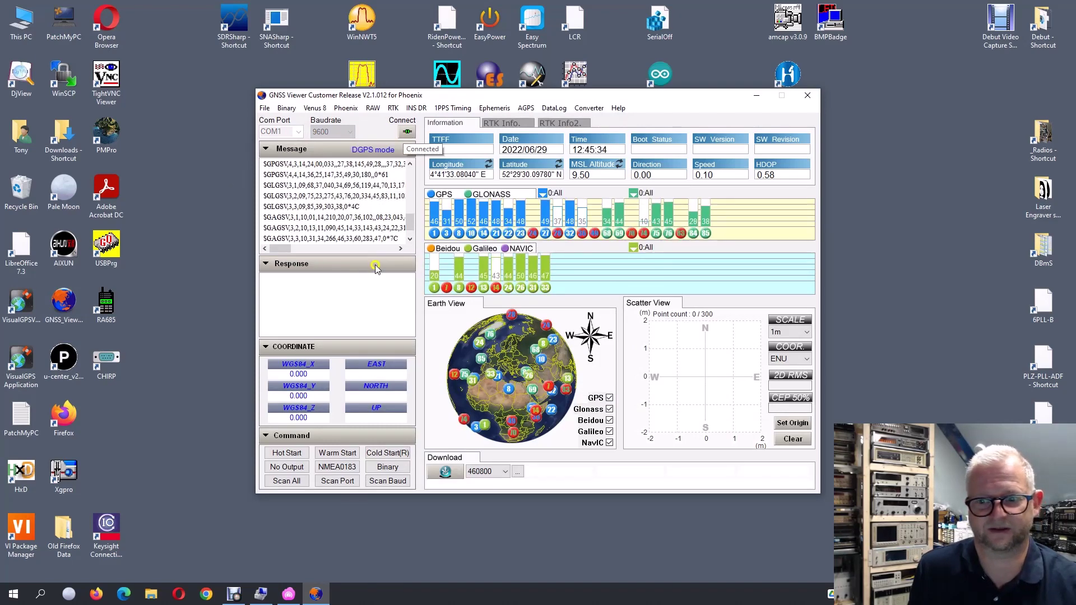
click(406, 131)
Step: Switch GNSS Viewer to COM17, arrange its window and the LCR window side by side, and connect to the receiver
click(302, 131)
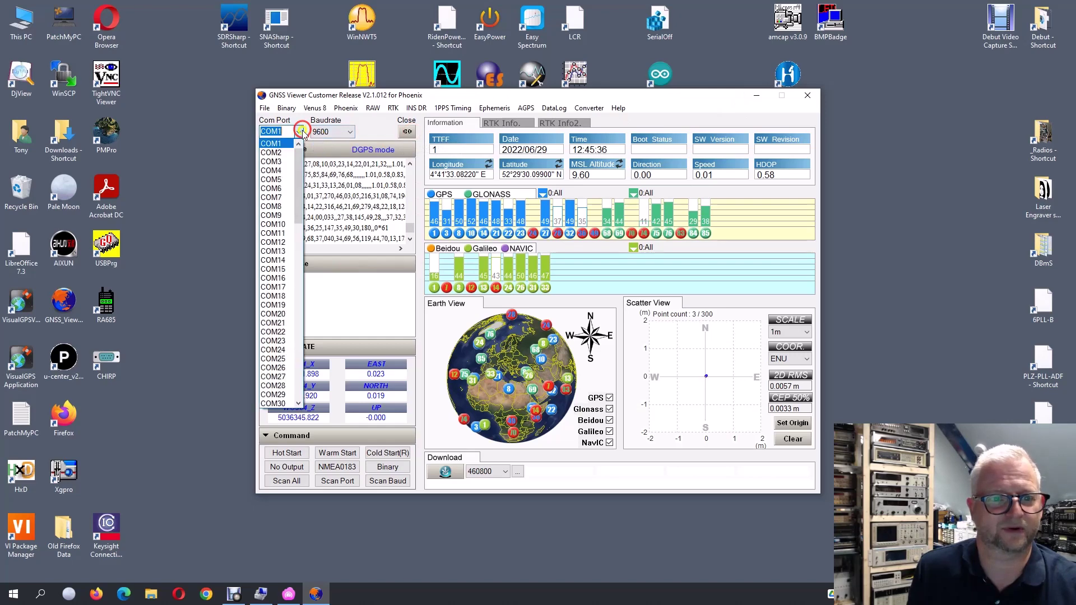
click(281, 288)
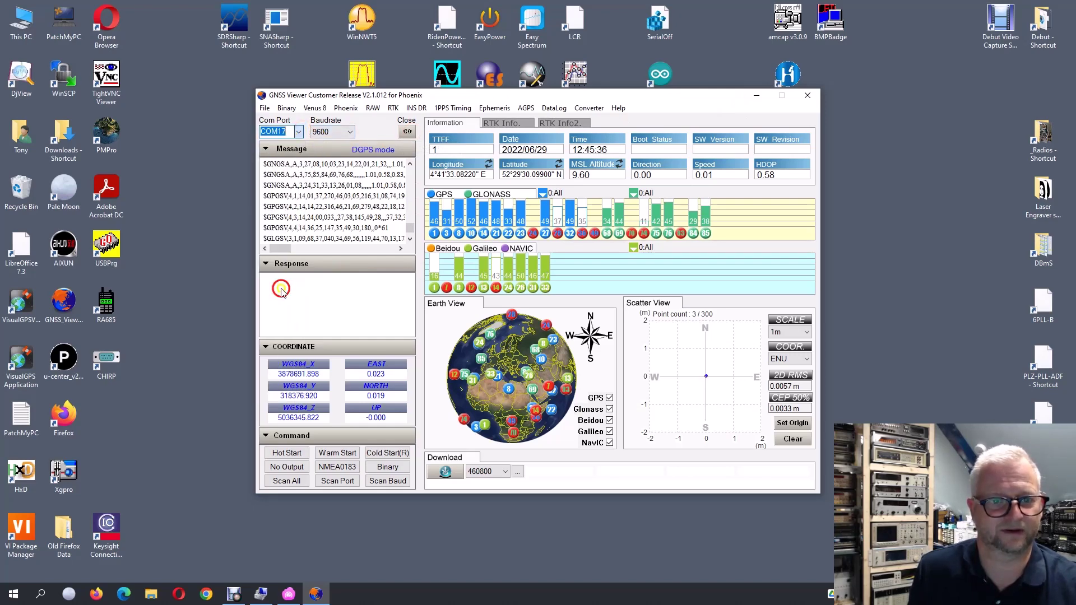
drag(670, 99, 448, 61)
drag(748, 343, 1007, 157)
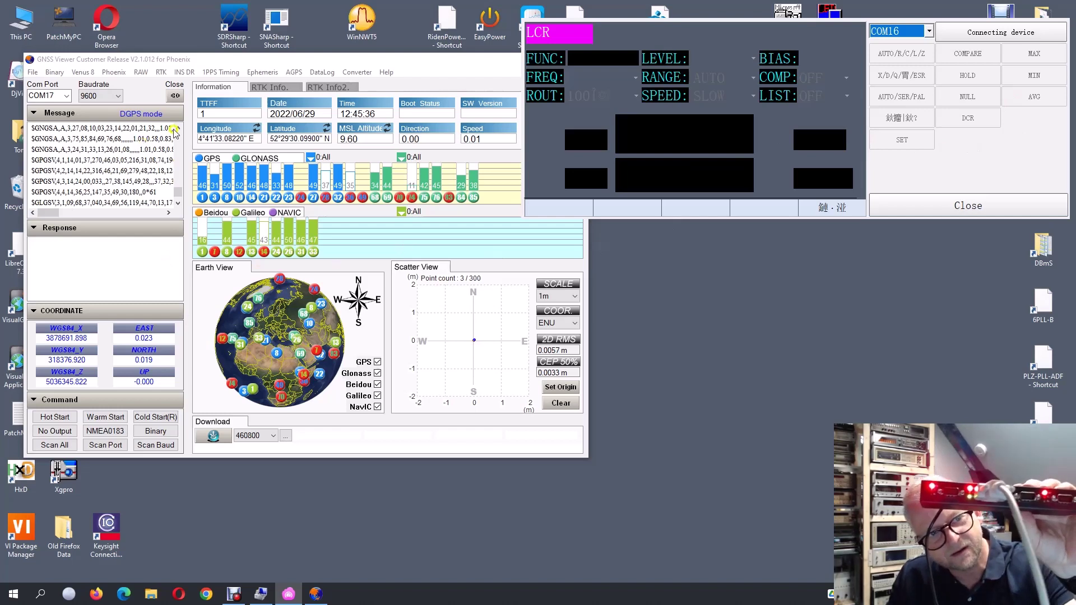
click(174, 96)
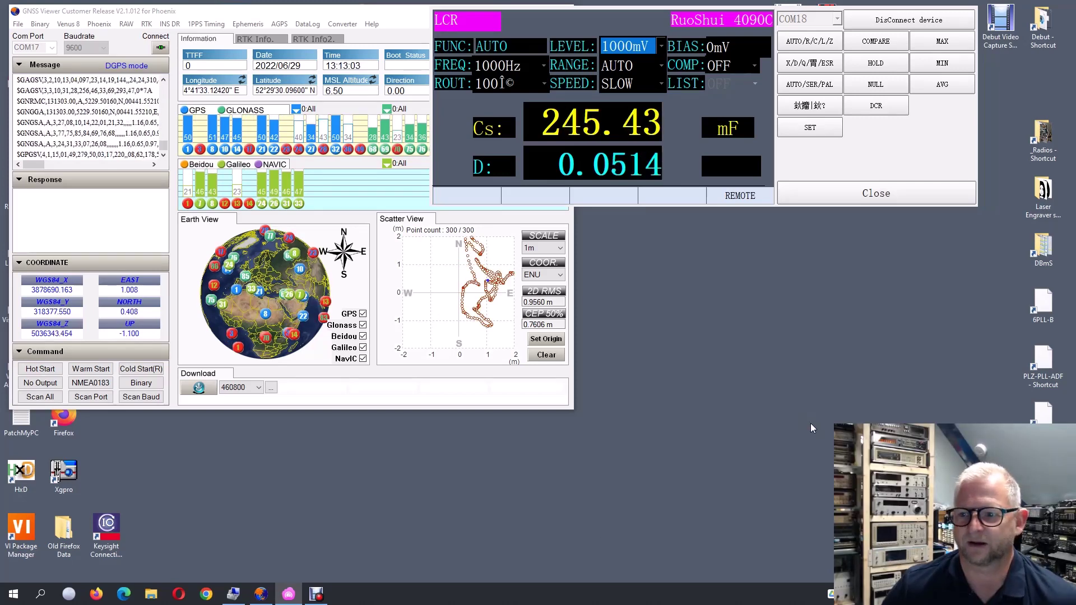
Step: Launch the 6PLL-B program, move its window to a free area of the desktop and check which COM ports its list offers
double_click(1044, 303)
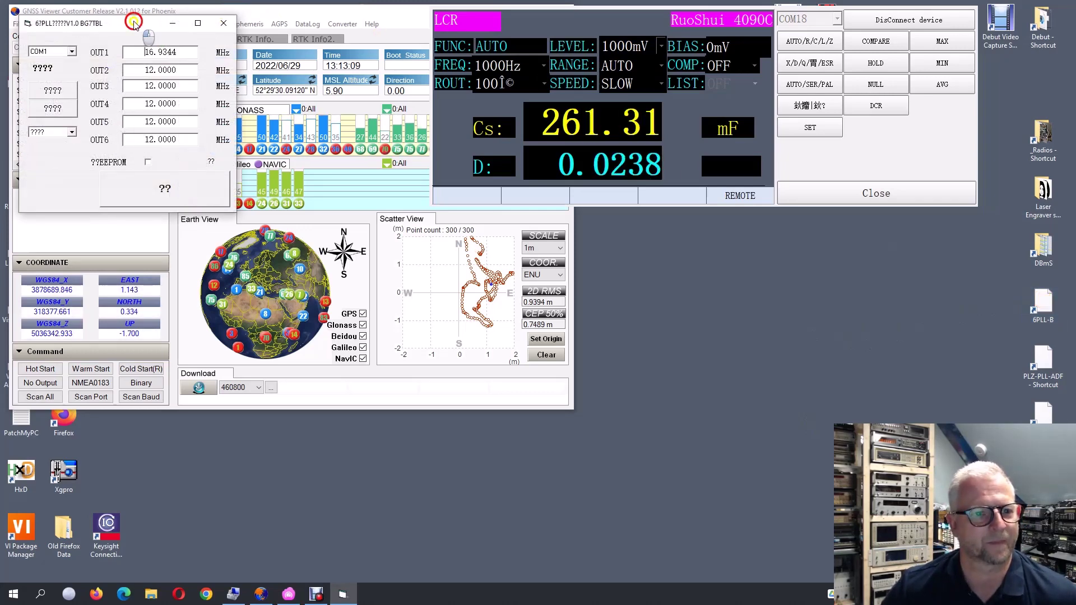
drag(132, 23, 736, 291)
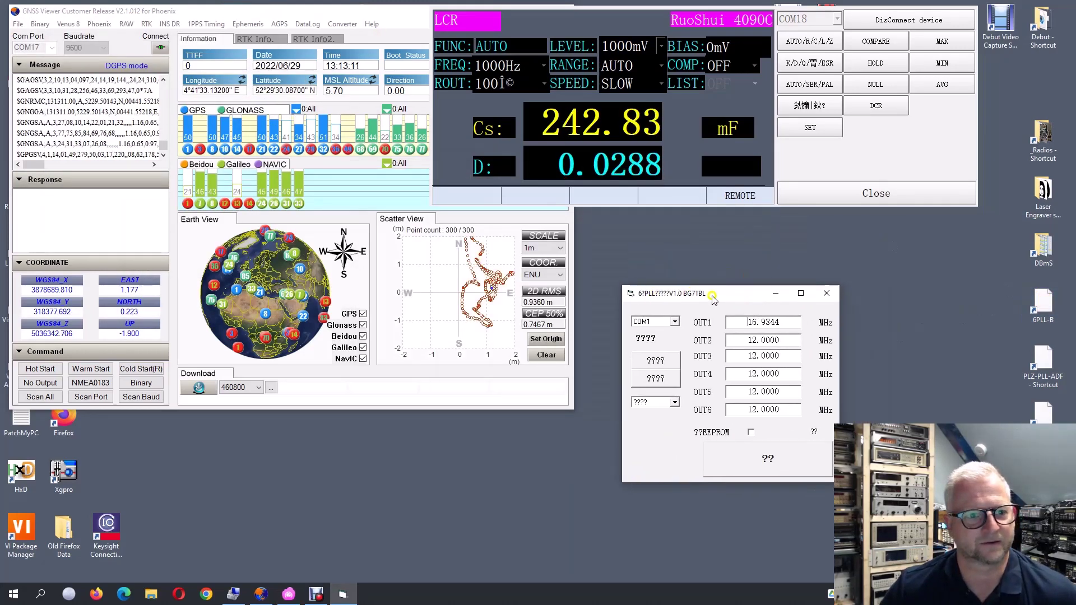
click(674, 321)
scroll(679, 371, down, 1)
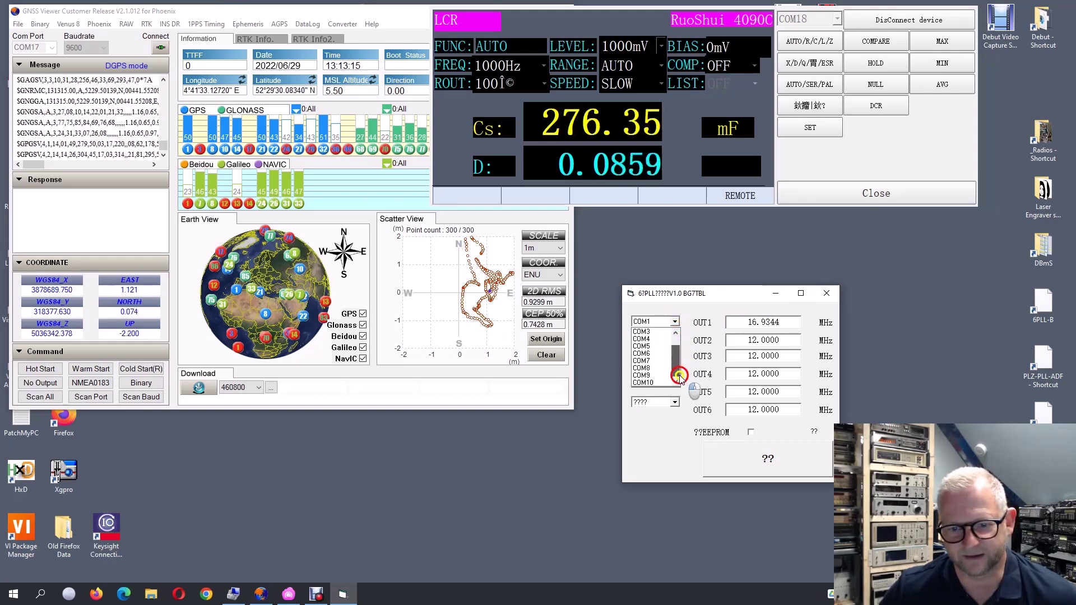
click(648, 383)
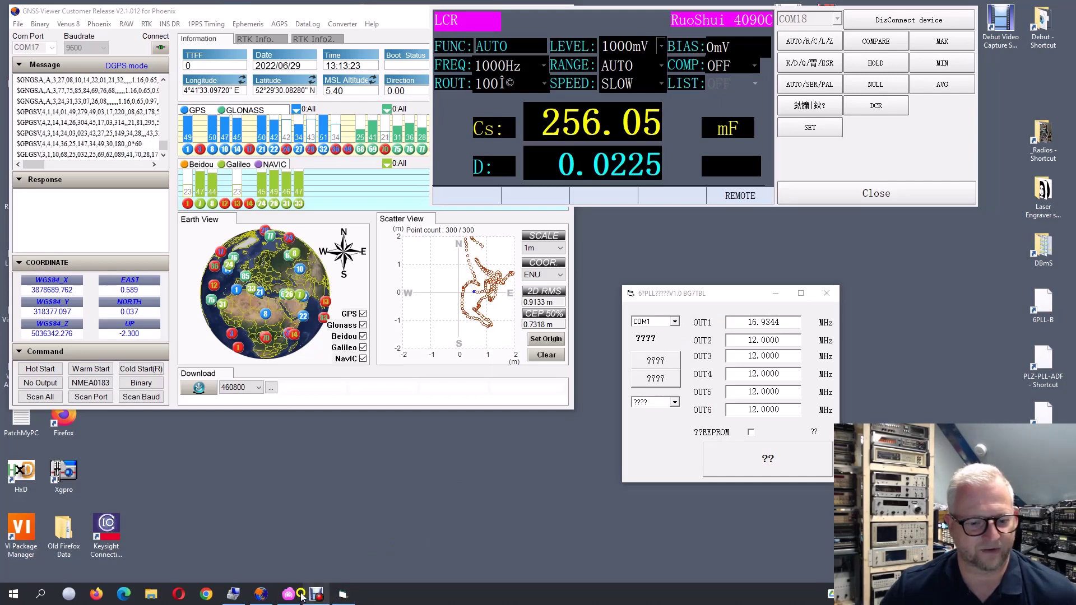
Step: Return to Device Manager and open the properties of the Prolific PL2303GC USB Serial COM Port (COM19)
click(233, 594)
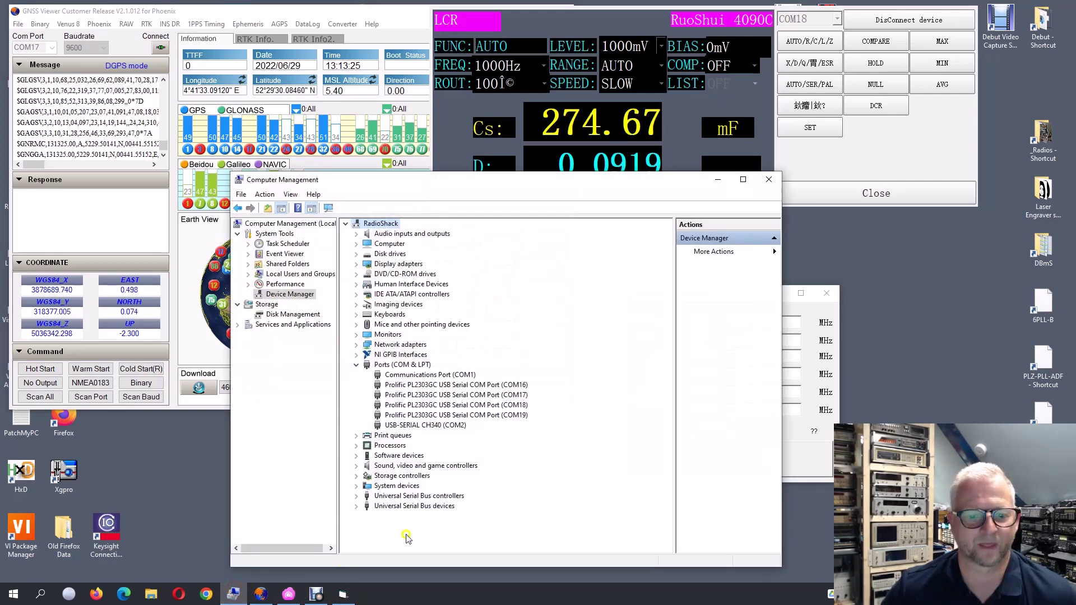
right_click(505, 416)
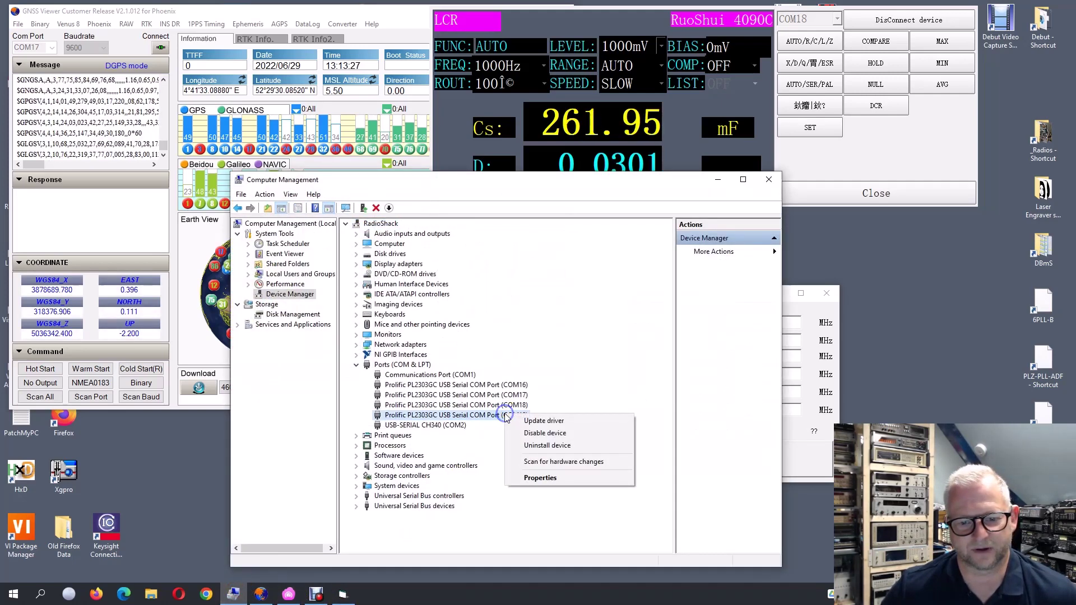
click(485, 416)
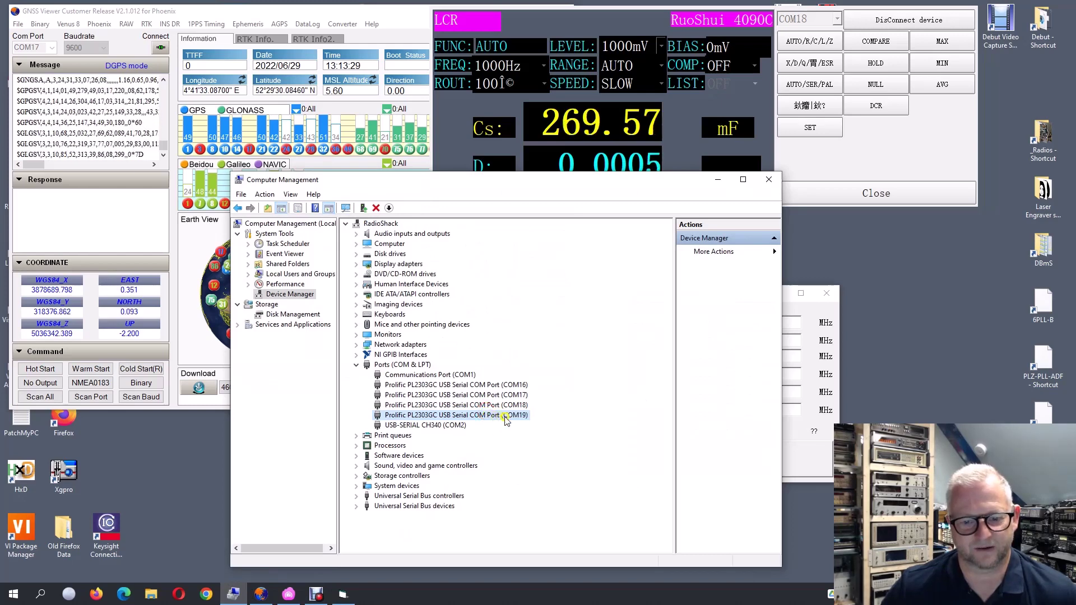
right_click(504, 418)
click(547, 479)
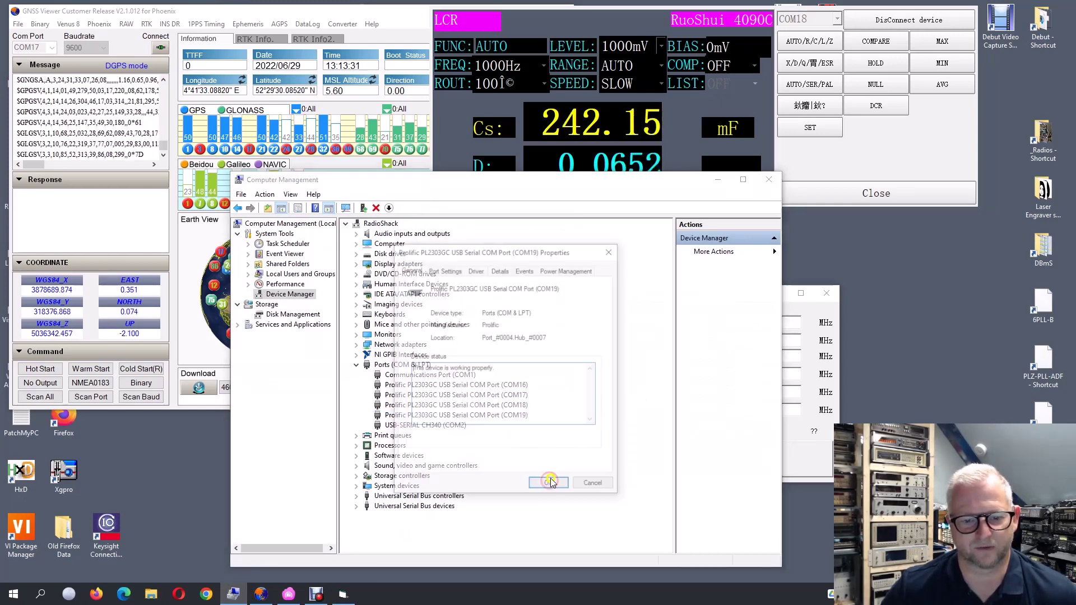
Step: Review the COM19 port's settings, driver, details, events, power management and general information
click(451, 271)
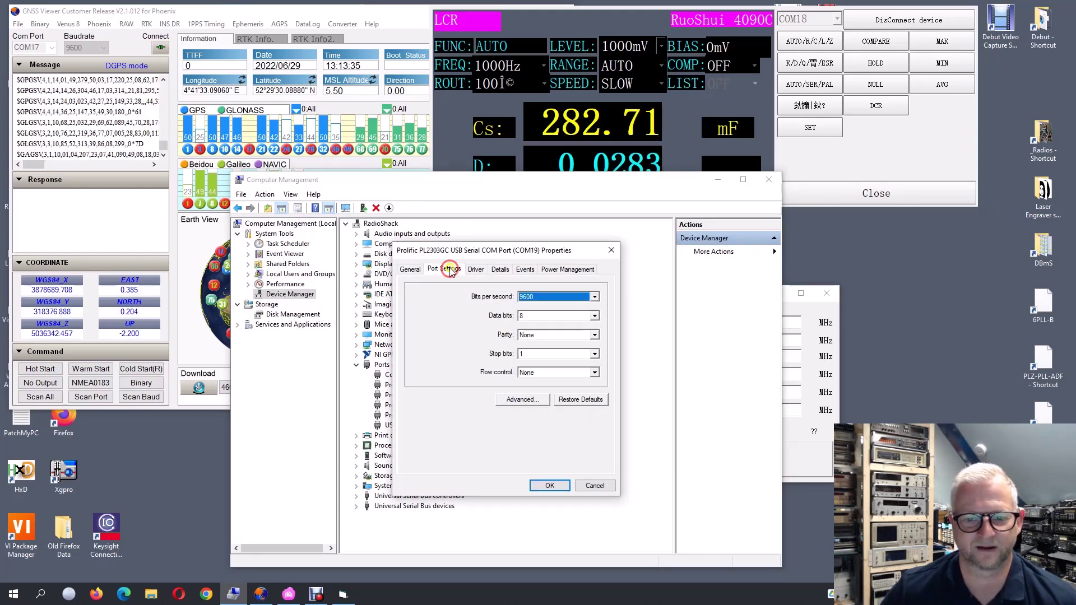
click(476, 271)
click(509, 273)
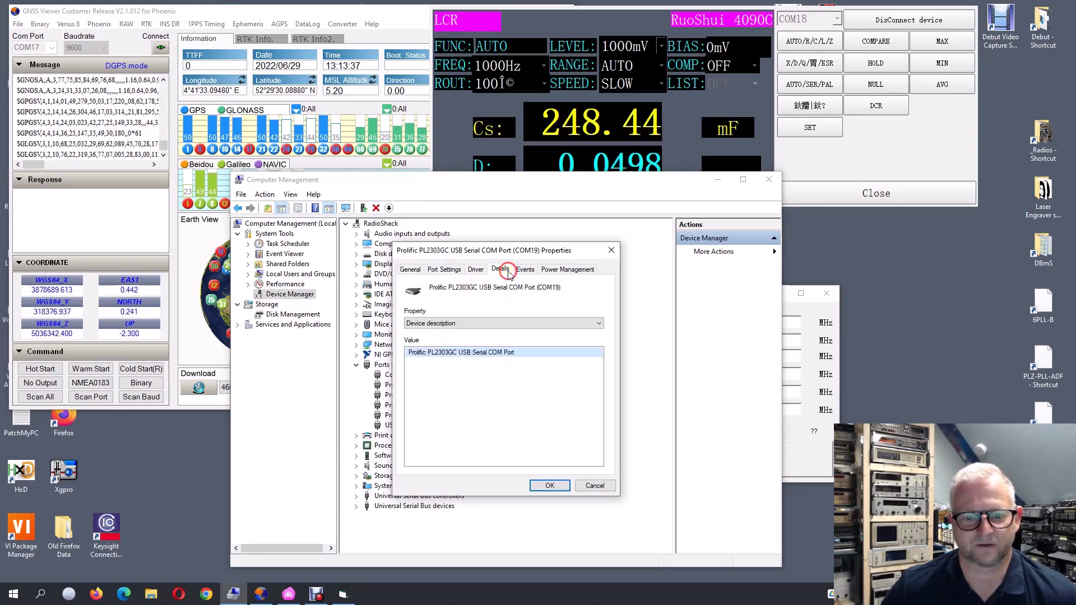
click(525, 271)
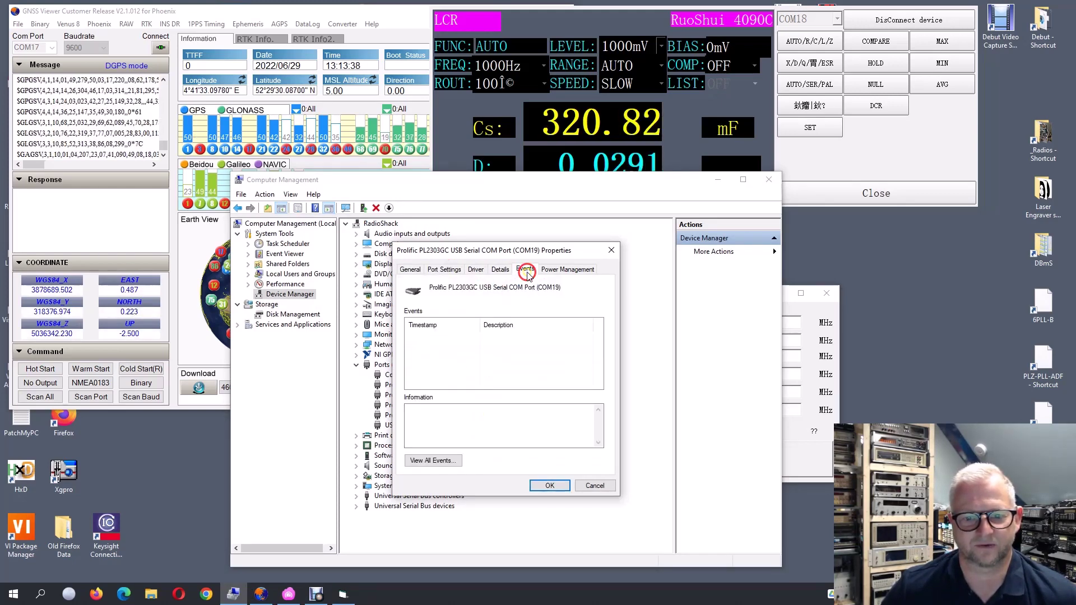
click(558, 271)
click(410, 272)
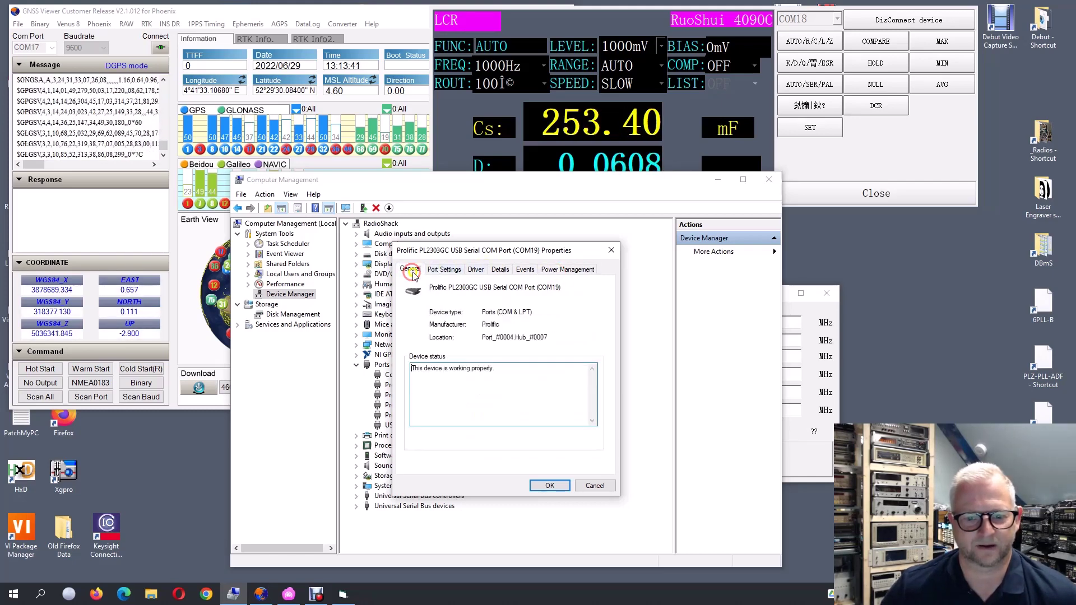
Step: Reassign the Prolific PL2303GC port from COM19 to COM10 in its advanced port settings, accepting the in-use number, and close its properties
click(441, 270)
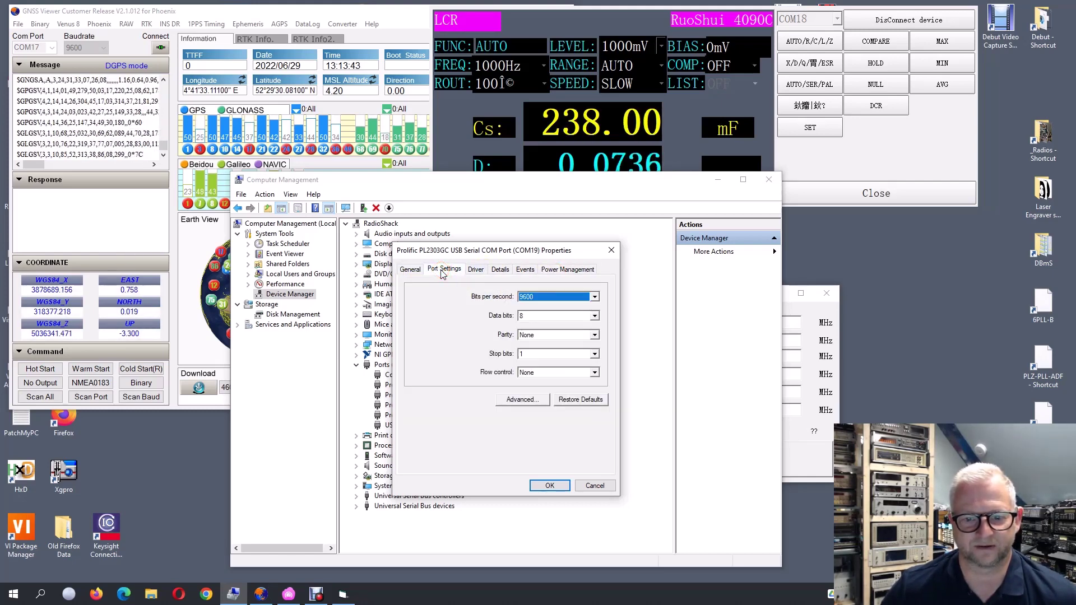
click(516, 399)
click(512, 406)
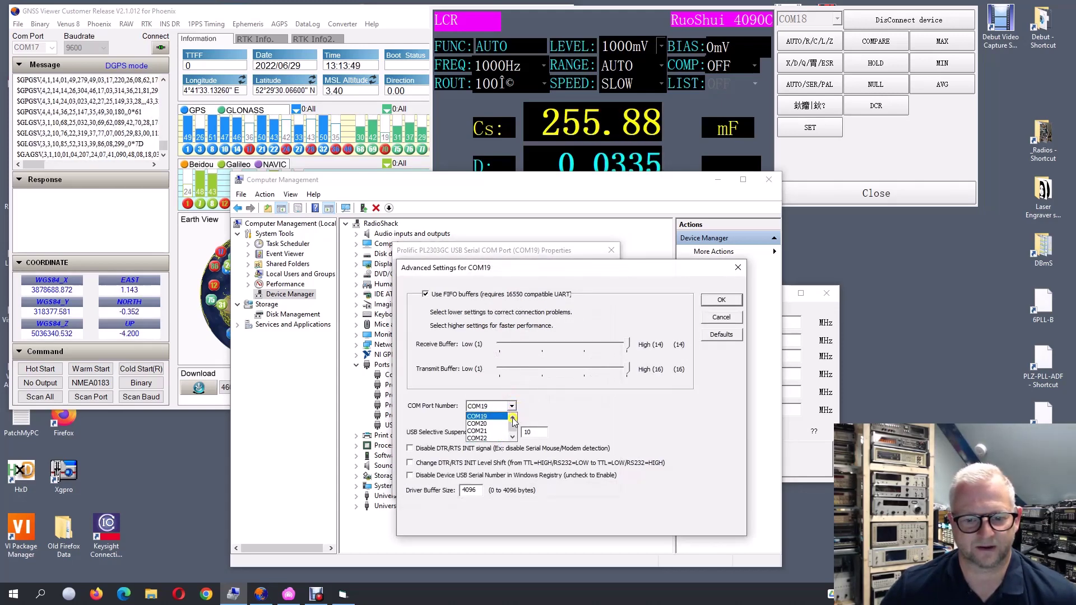
click(511, 417)
click(511, 417)
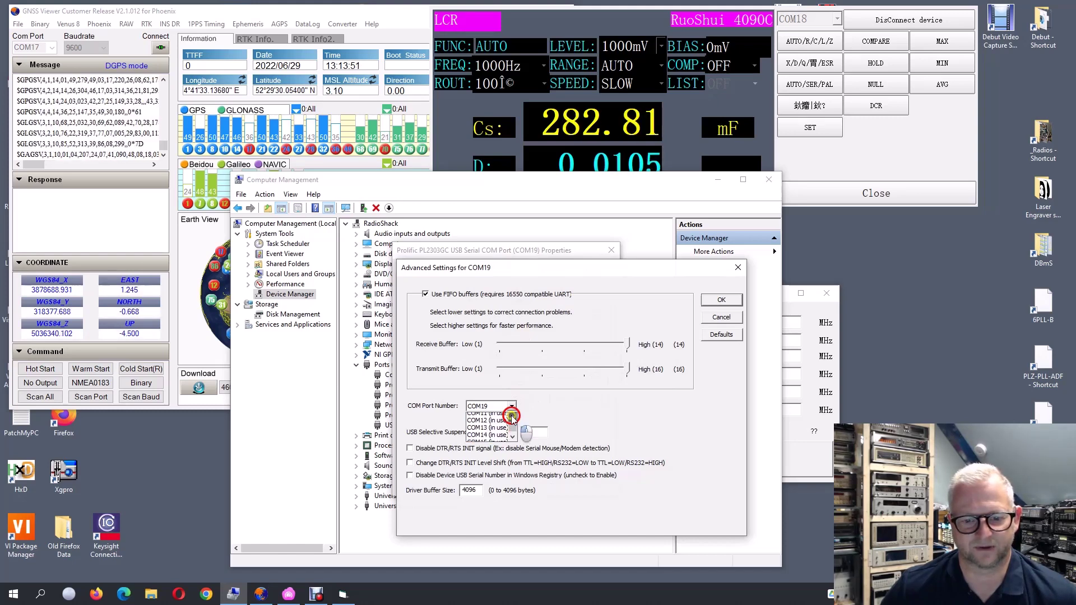
click(511, 417)
click(512, 417)
click(495, 418)
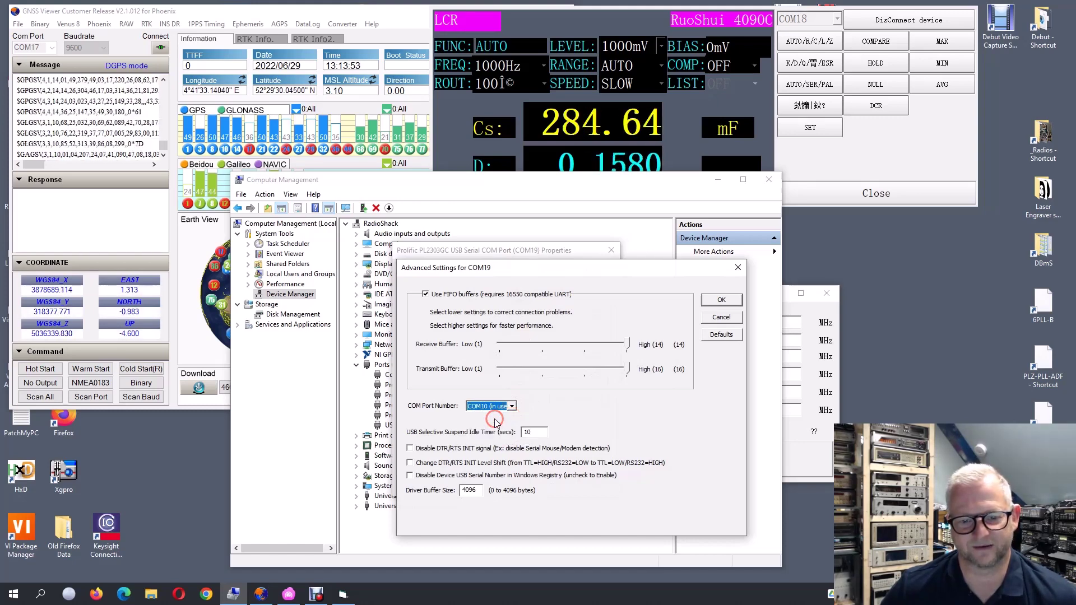
click(721, 302)
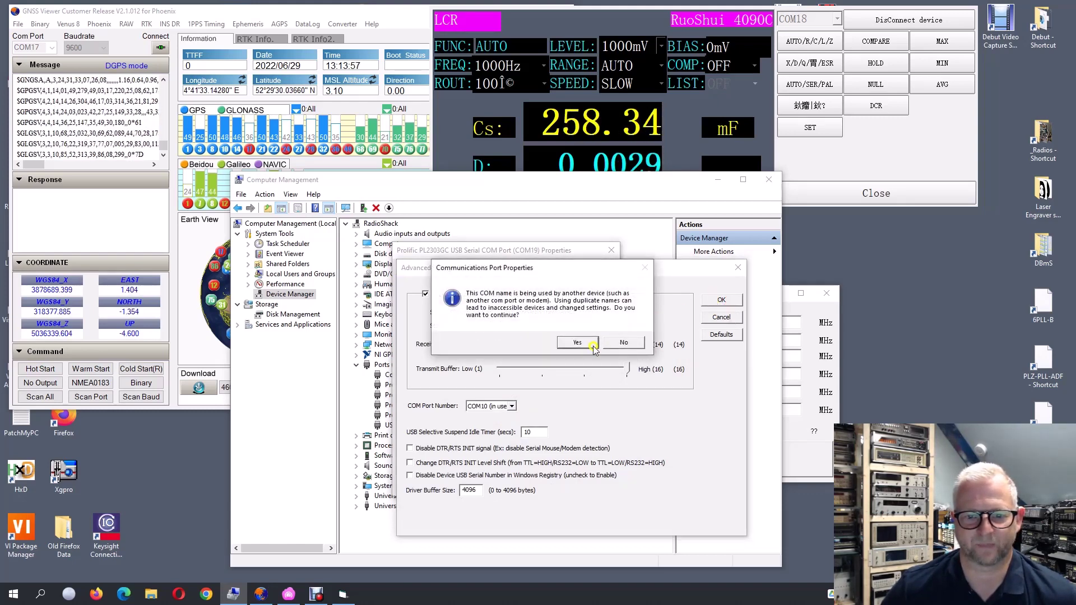
click(577, 342)
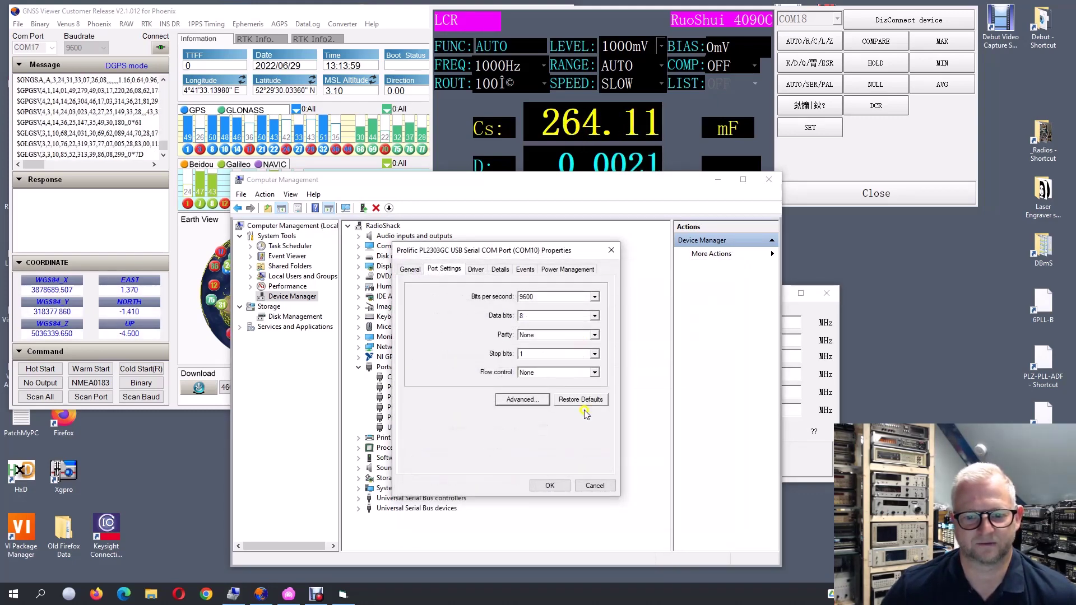
click(561, 485)
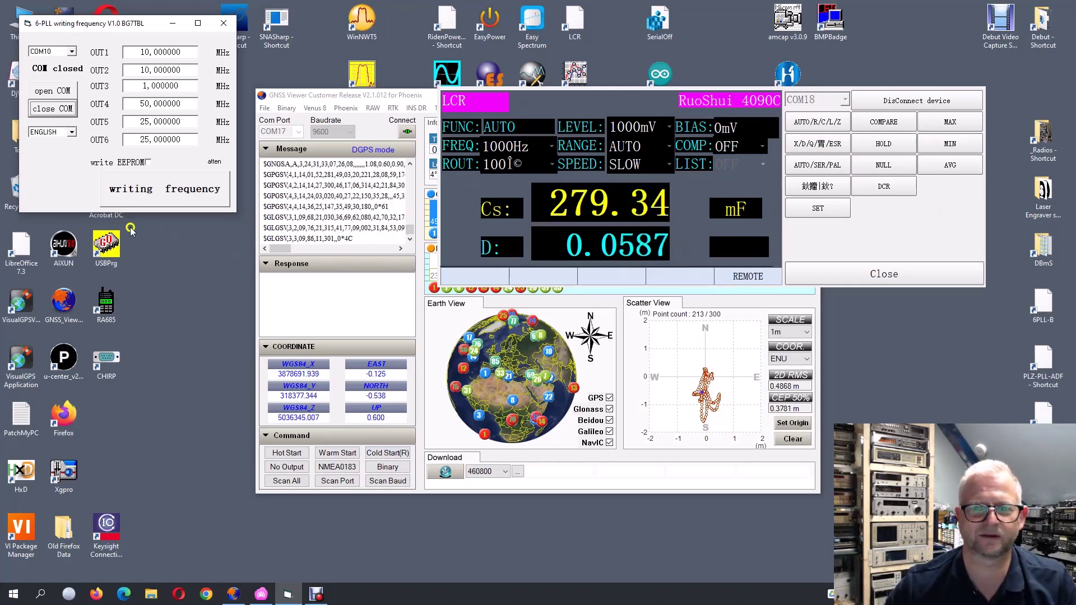
Step: Open COM10 in the 6-PLL program, write the six output frequencies to the device, and close the port
click(52, 91)
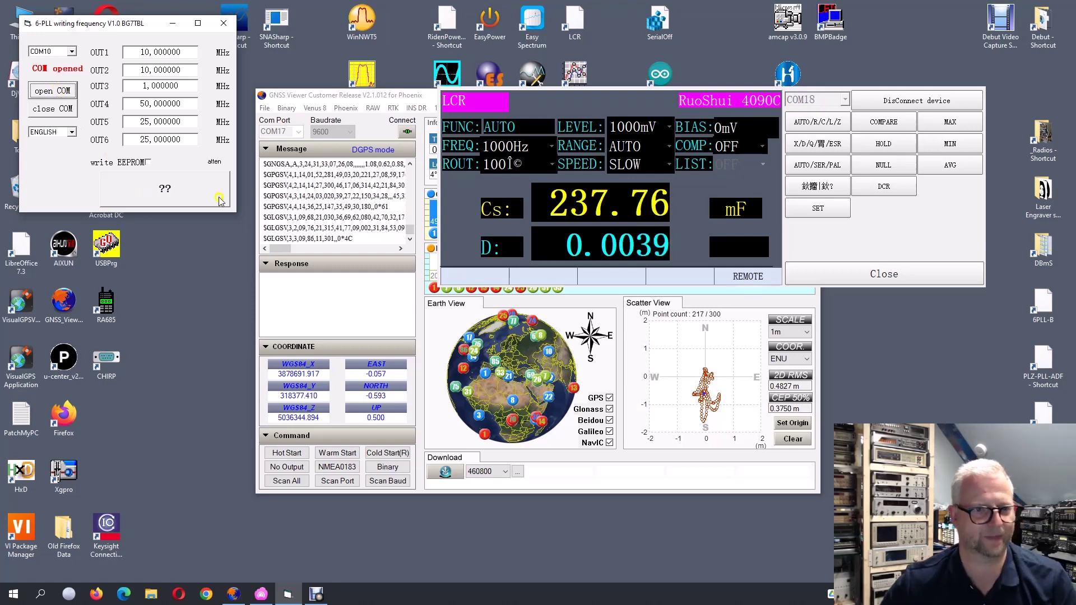
click(167, 192)
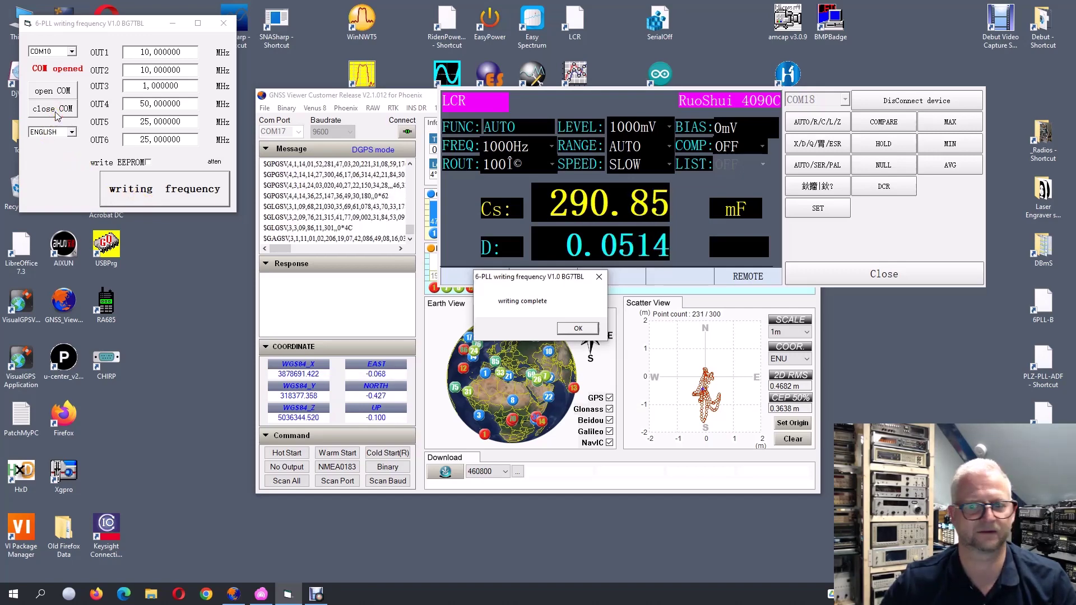
click(578, 327)
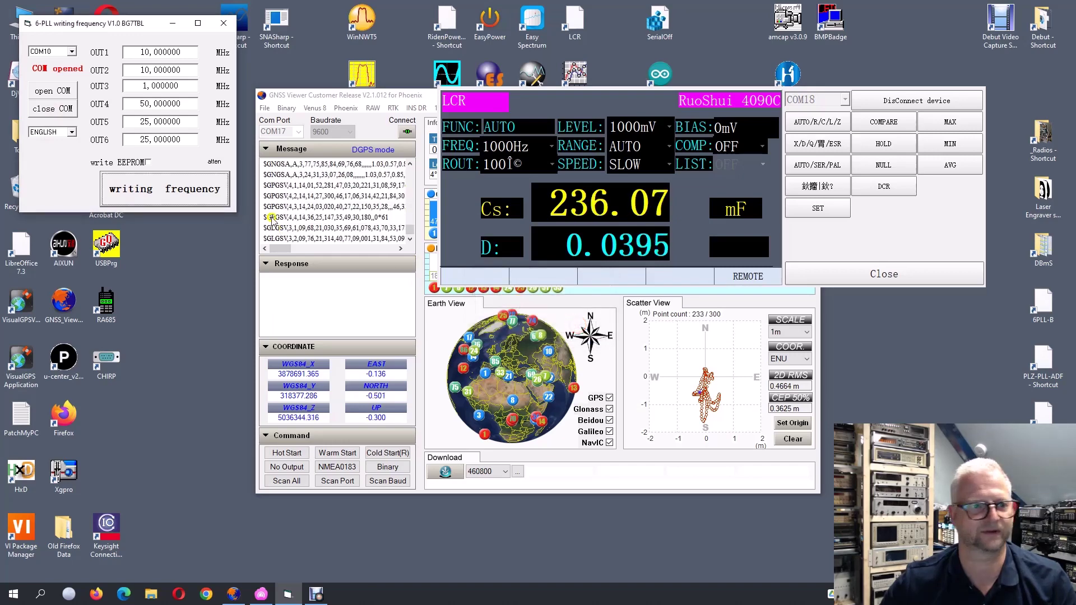
click(58, 110)
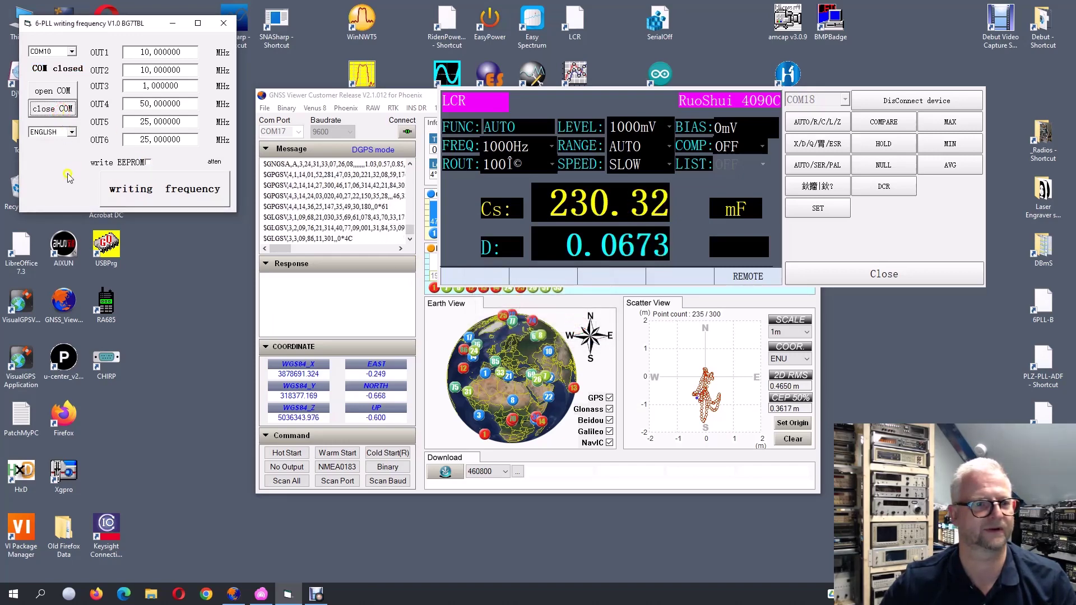